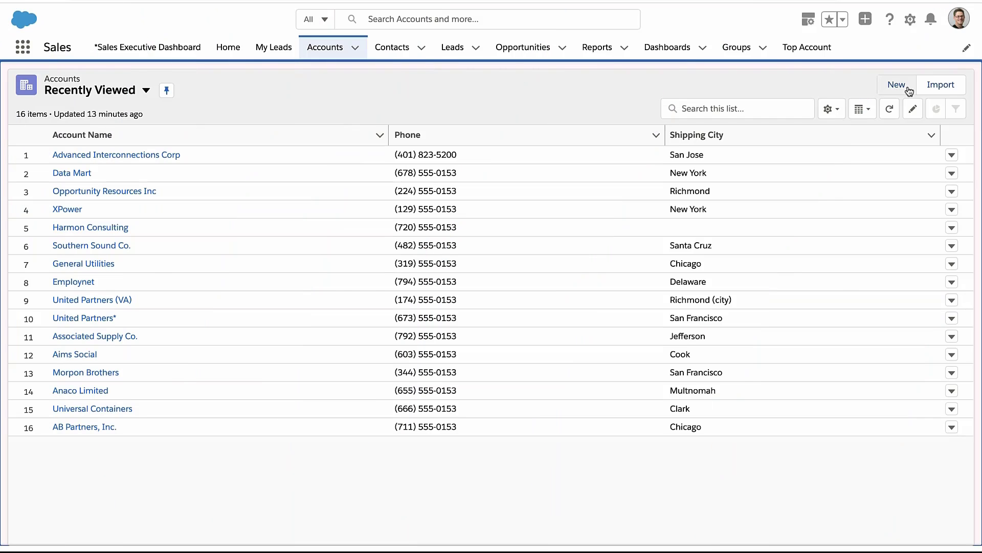
- Go to the Account object's Record Types list in Object Manager and start a new record type
{"action": "left_click", "coordinate": [904, 85]}
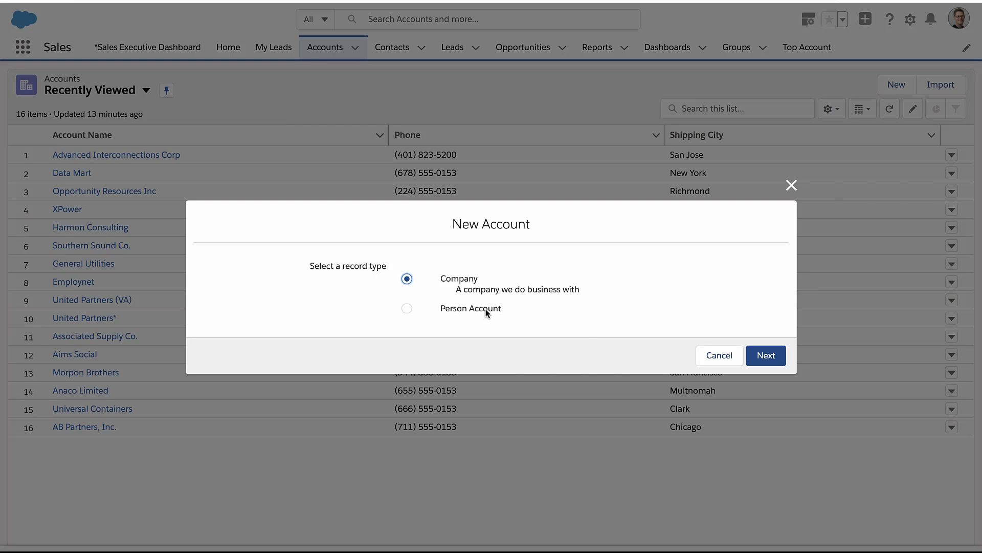
{"action": "left_click", "coordinate": [739, 364]}
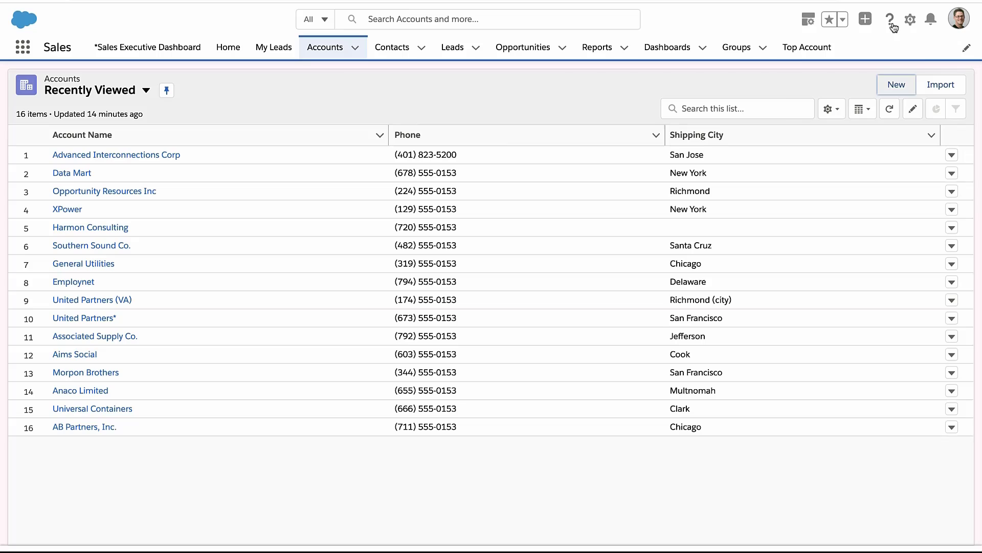
{"action": "left_click", "coordinate": [909, 21]}
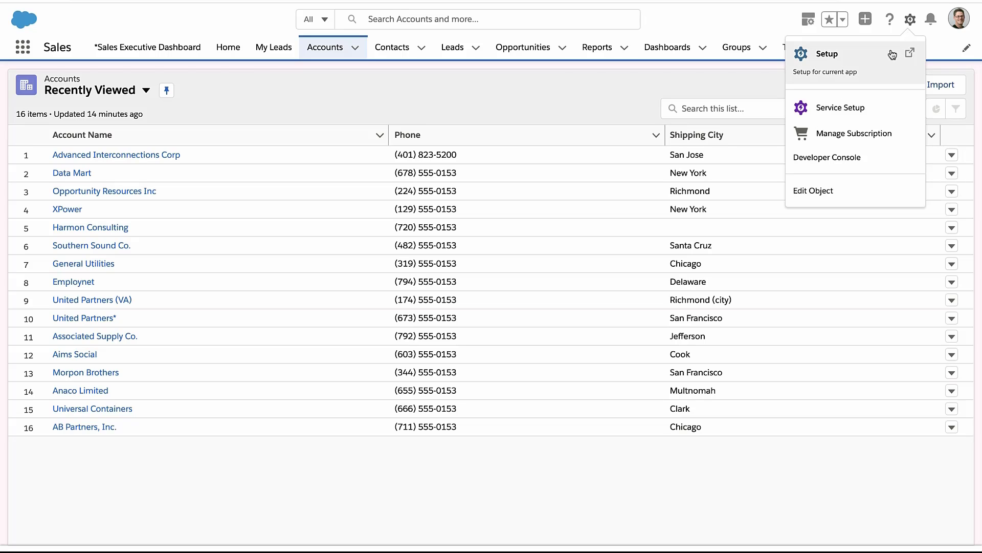
{"action": "left_click", "coordinate": [849, 180]}
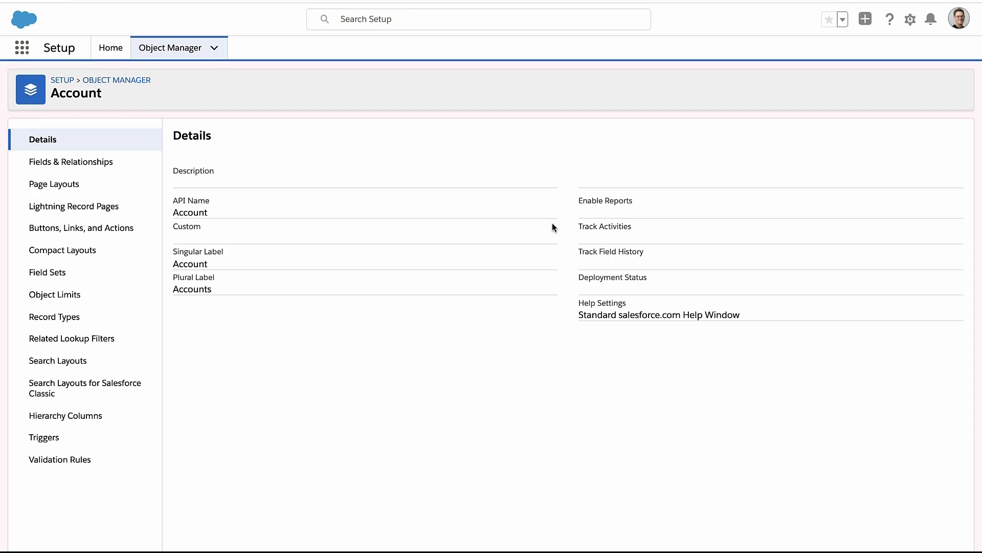
{"action": "left_click", "coordinate": [106, 309]}
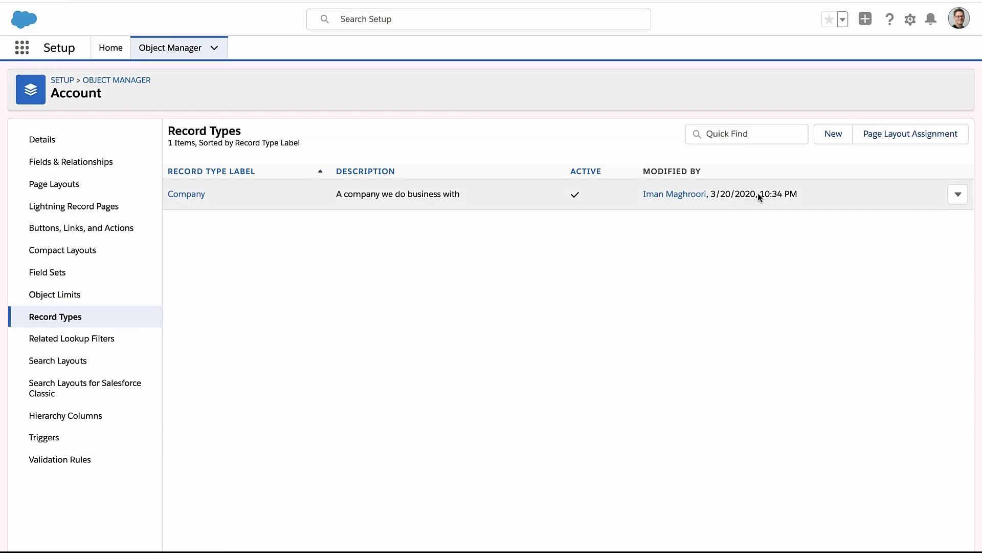
{"action": "left_click", "coordinate": [827, 139]}
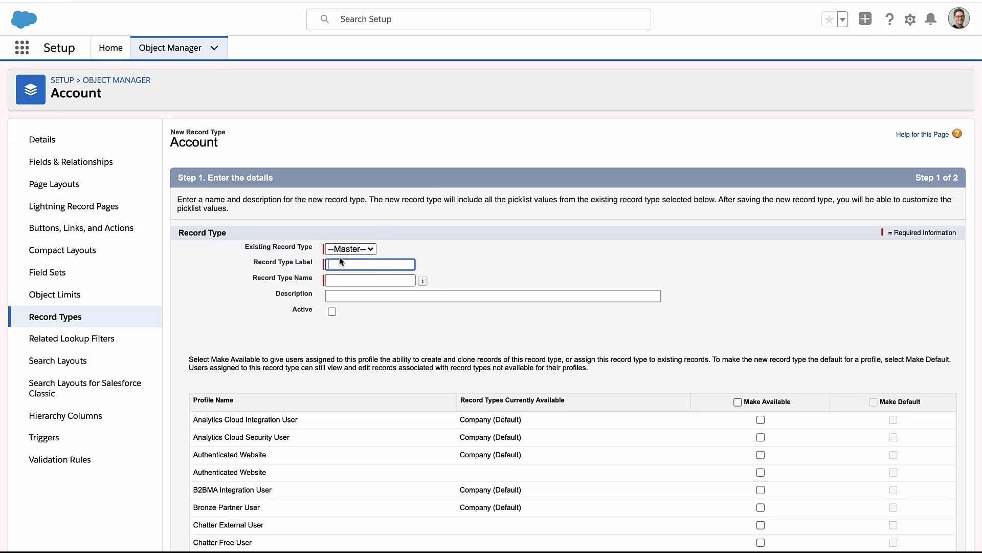
- Label the record type 'Partner Account', mark it Active, and enable it for System Administrator and Standard User
{"action": "left_click", "coordinate": [339, 262]}
{"action": "type", "text": "Partner Account"}
{"action": "key", "text": "Tab"}
{"action": "left_click", "coordinate": [332, 311]}
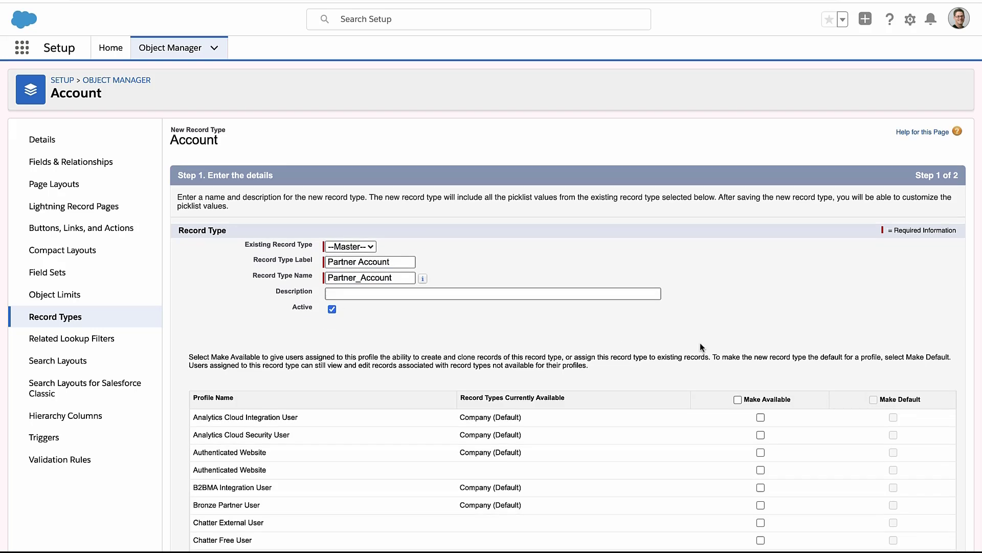
{"action": "scroll", "coordinate": [700, 342], "scroll_direction": "down", "scroll_amount": 3}
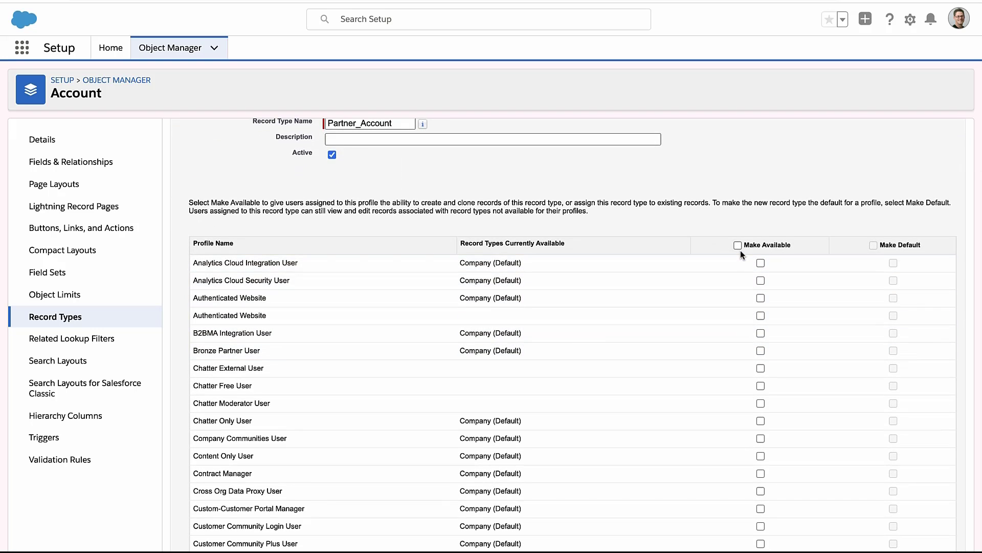
{"action": "left_click", "coordinate": [738, 245]}
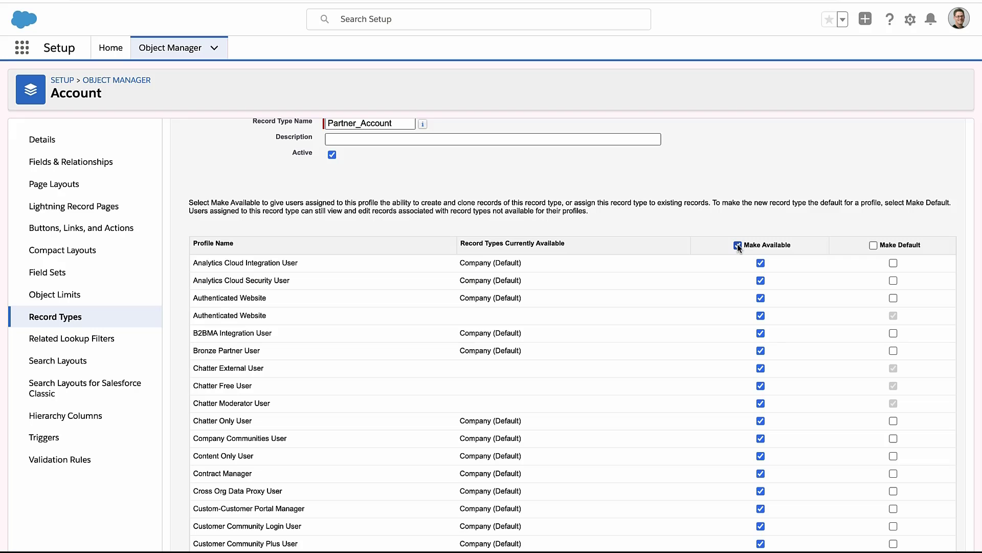
{"action": "left_click", "coordinate": [737, 245]}
{"action": "scroll", "coordinate": [738, 243], "scroll_direction": "down", "scroll_amount": 10}
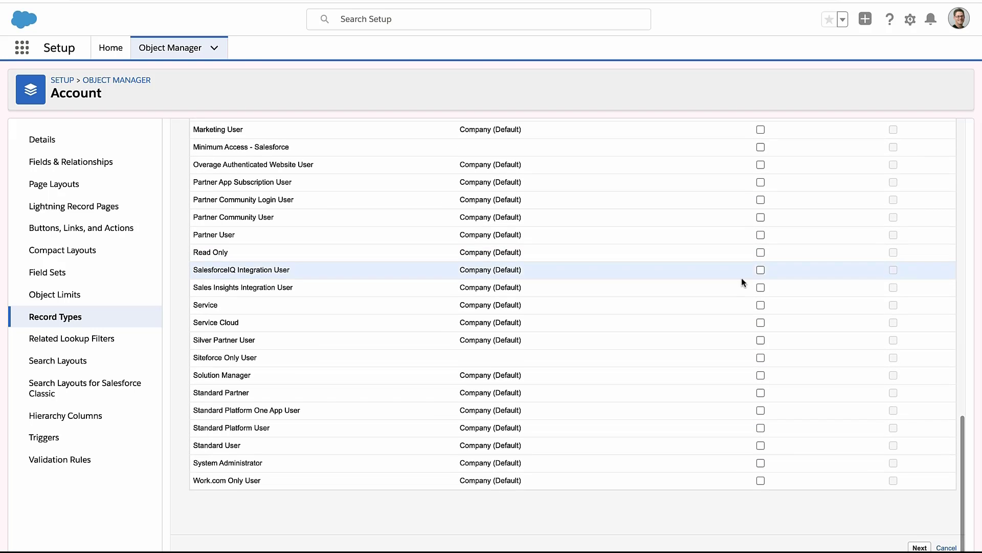
{"action": "left_click", "coordinate": [760, 464]}
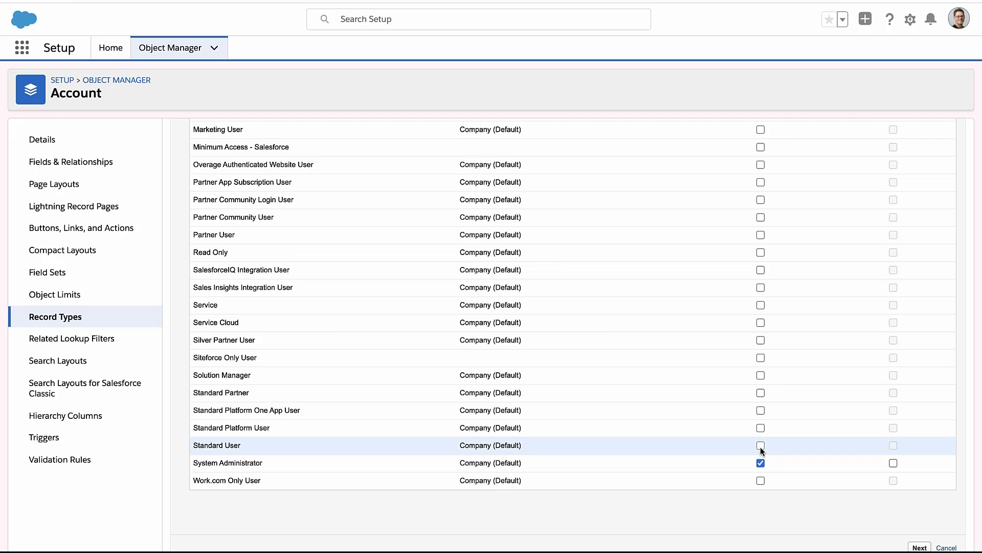
{"action": "left_click", "coordinate": [761, 446]}
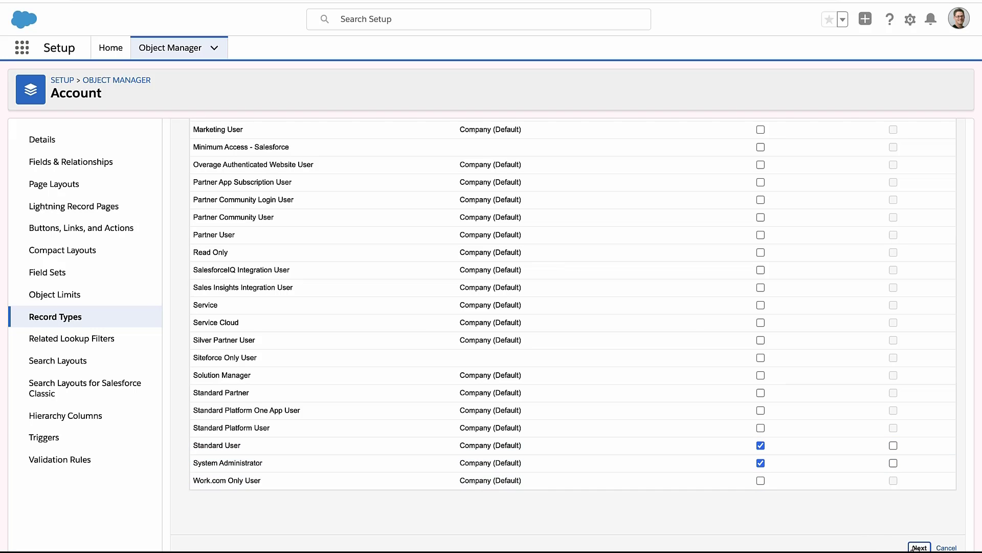
{"action": "scroll", "coordinate": [820, 453], "scroll_direction": "up", "scroll_amount": 15}
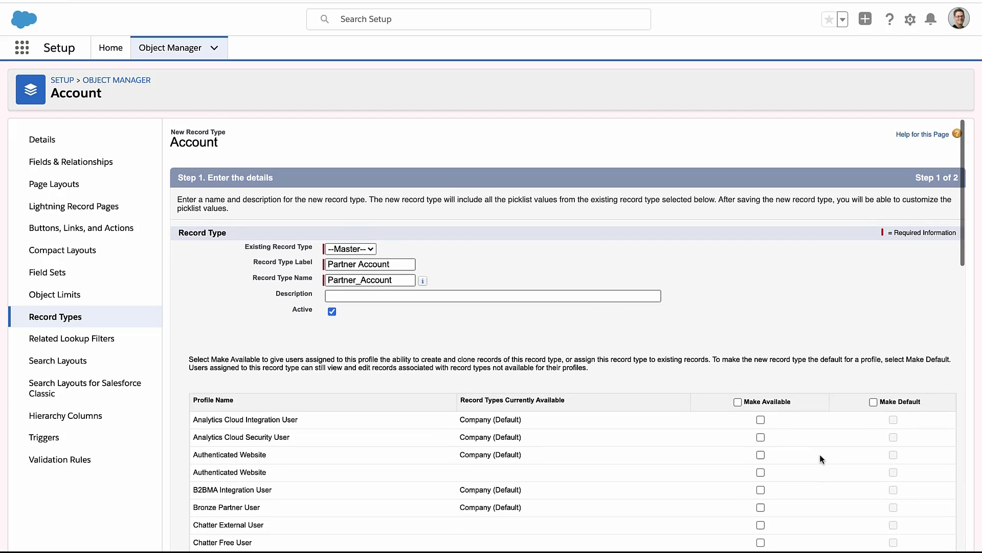
- Keep Account Layout for all profiles and save the Partner Account record type
{"action": "key", "text": "Return"}
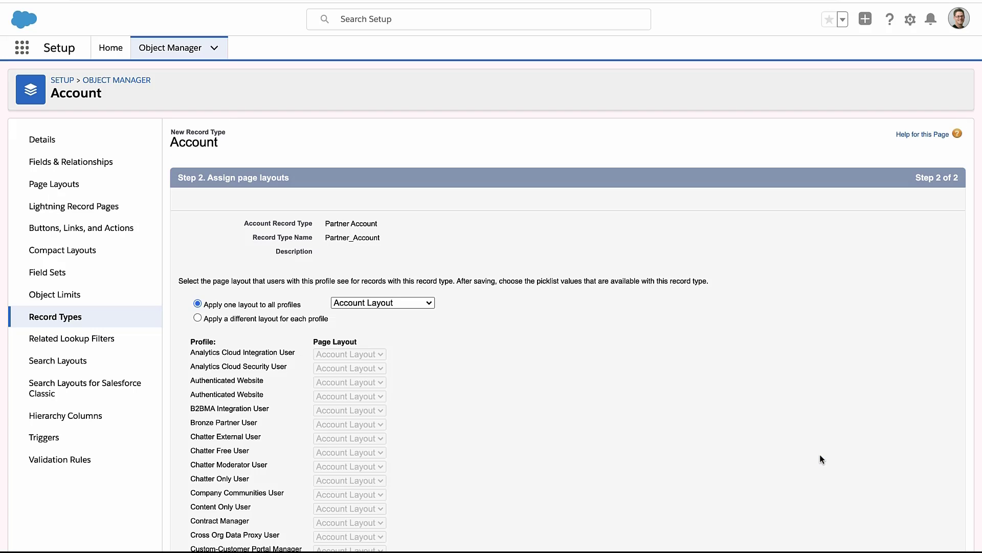
{"action": "scroll", "coordinate": [819, 453], "scroll_direction": "down", "scroll_amount": 15}
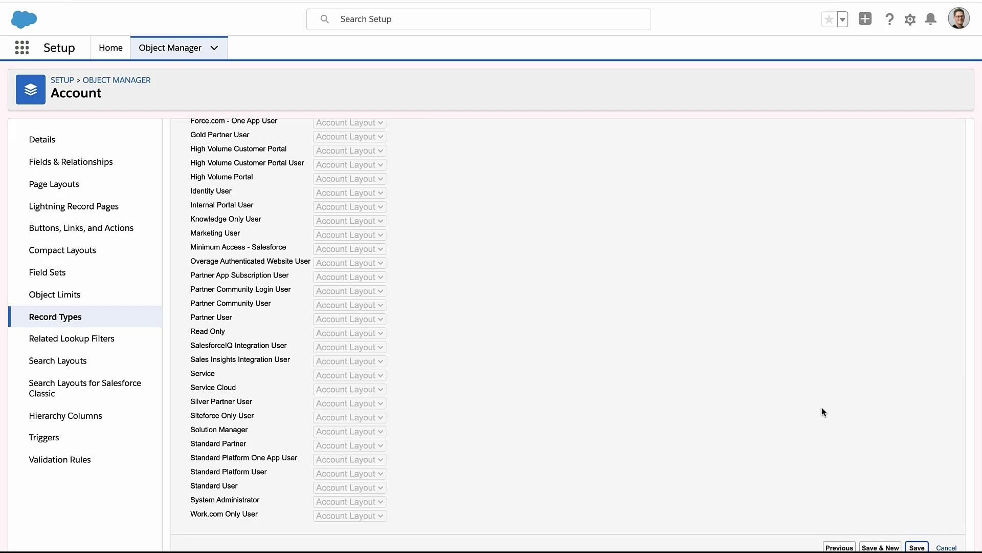
{"action": "key", "text": "Return"}
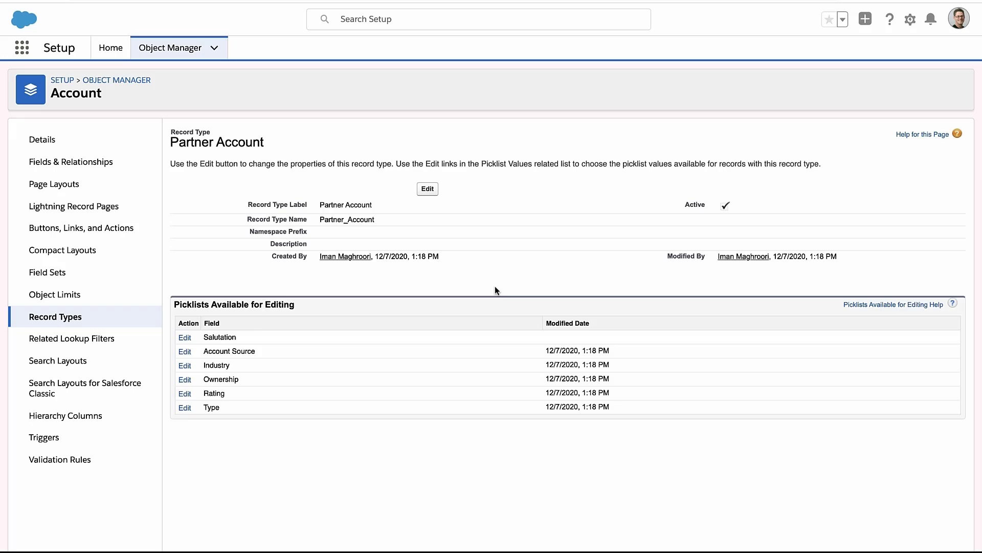
{"action": "left_click", "coordinate": [916, 23]}
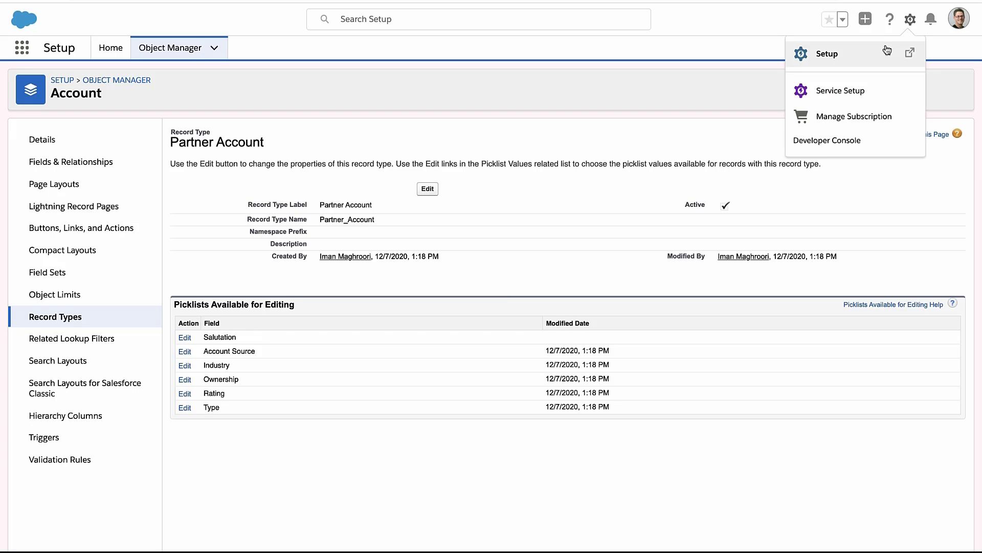
- Find Profiles with the setup search 'profil', filter to S, and open Standard User
{"action": "left_click", "coordinate": [884, 50]}
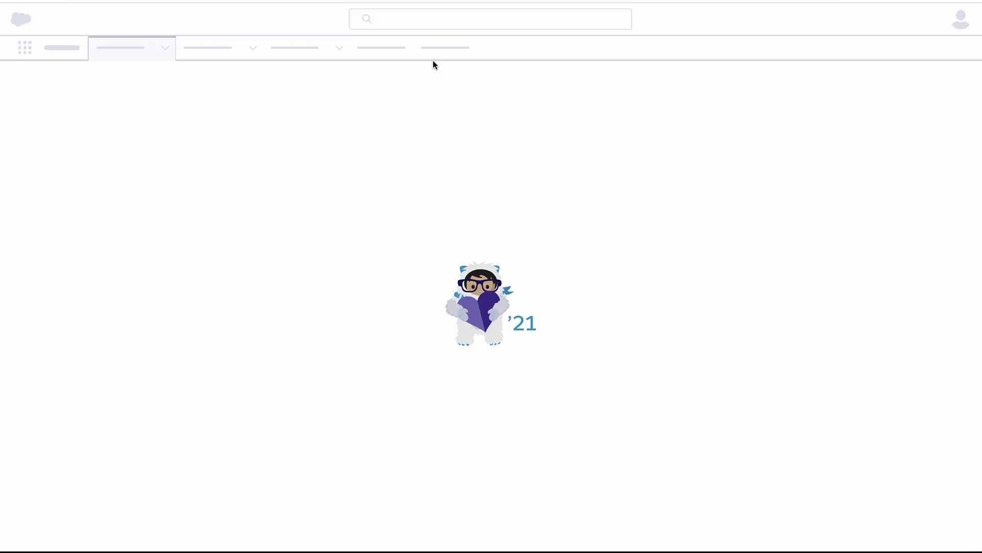
{"action": "left_click", "coordinate": [435, 19]}
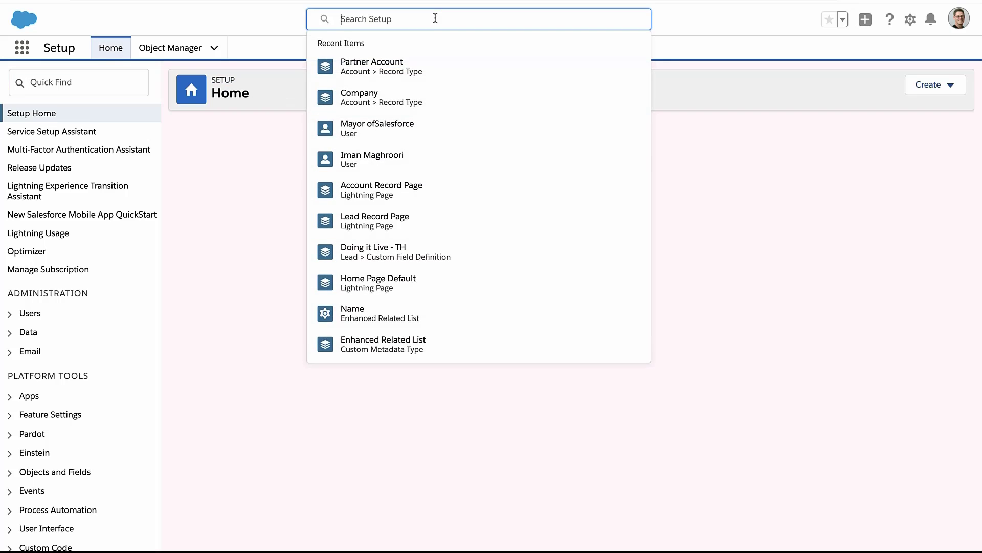
{"action": "type", "text": "profil"}
{"action": "left_click", "coordinate": [364, 85]}
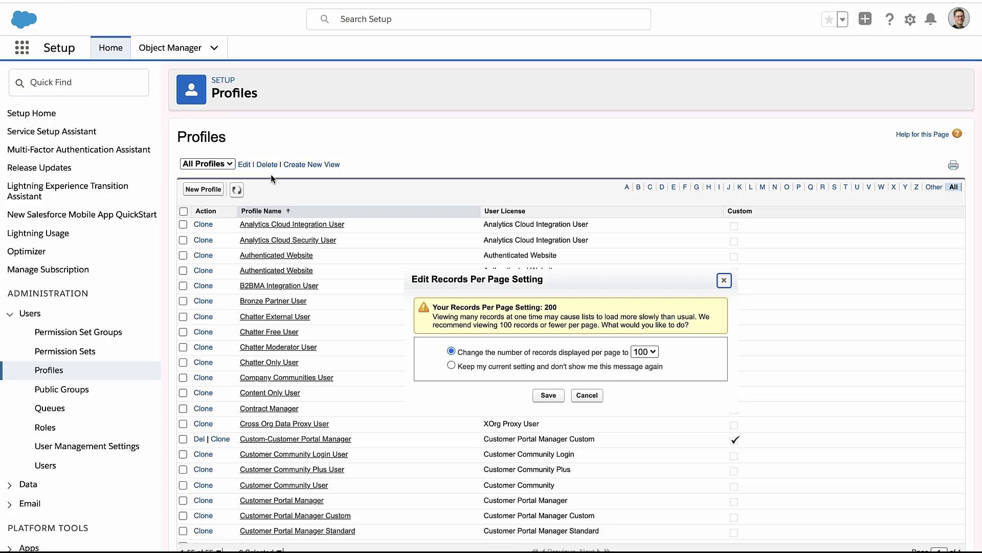
{"action": "left_click", "coordinate": [580, 394]}
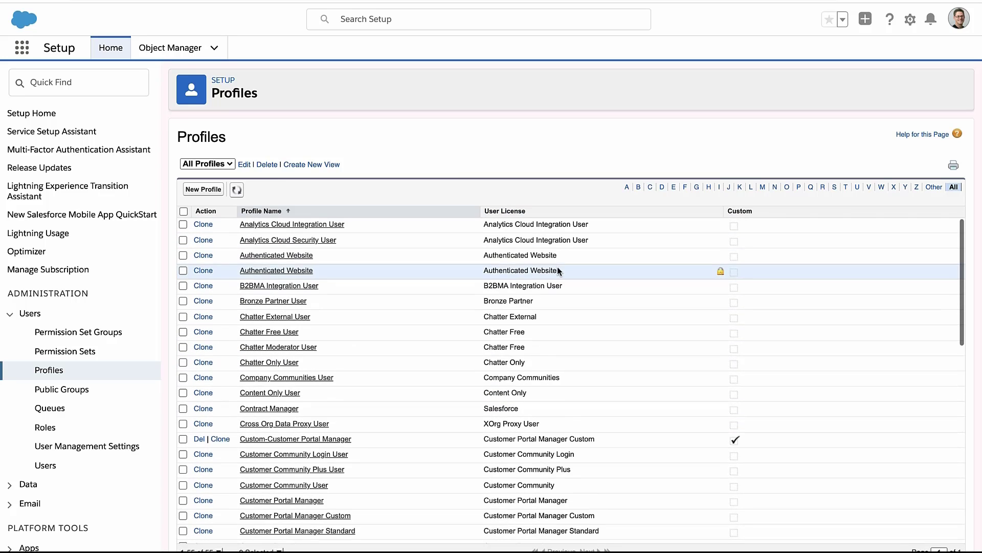
{"action": "left_click", "coordinate": [835, 188]}
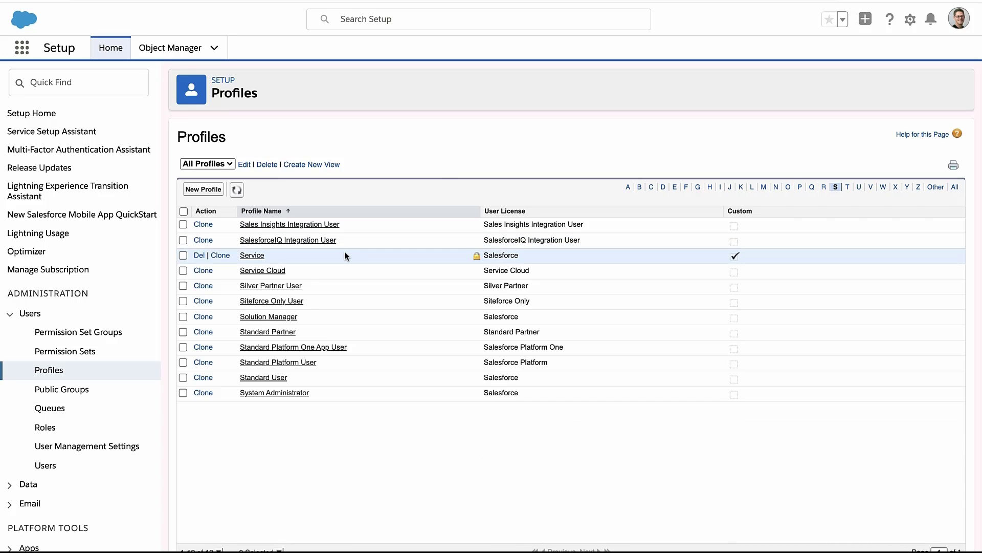
{"action": "left_click", "coordinate": [283, 377]}
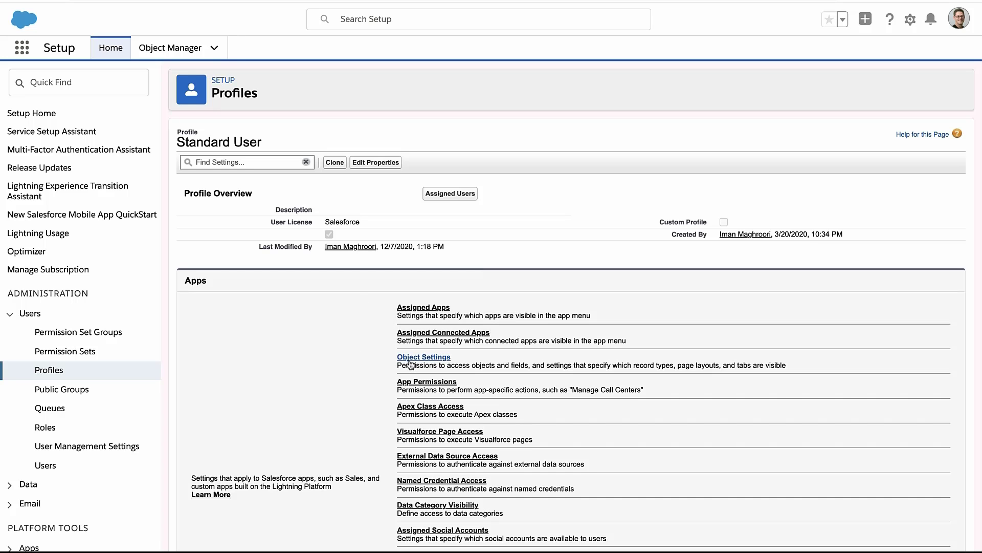
- Open Standard User's Object Settings for Accounts, showing Partner Account assigned Account Layout
{"action": "left_click", "coordinate": [409, 358]}
{"action": "left_click", "coordinate": [457, 287]}
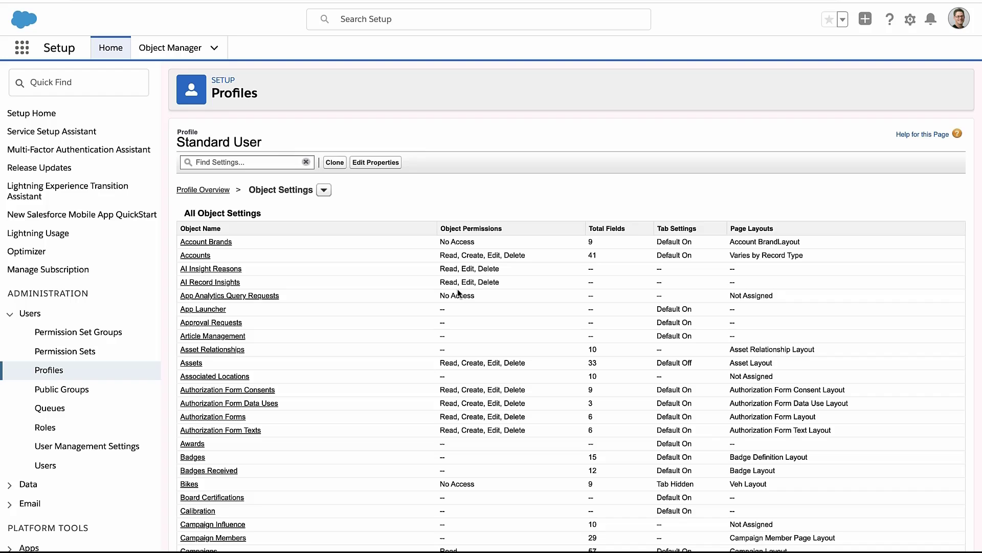
{"action": "left_click", "coordinate": [203, 252]}
{"action": "left_click", "coordinate": [207, 256]}
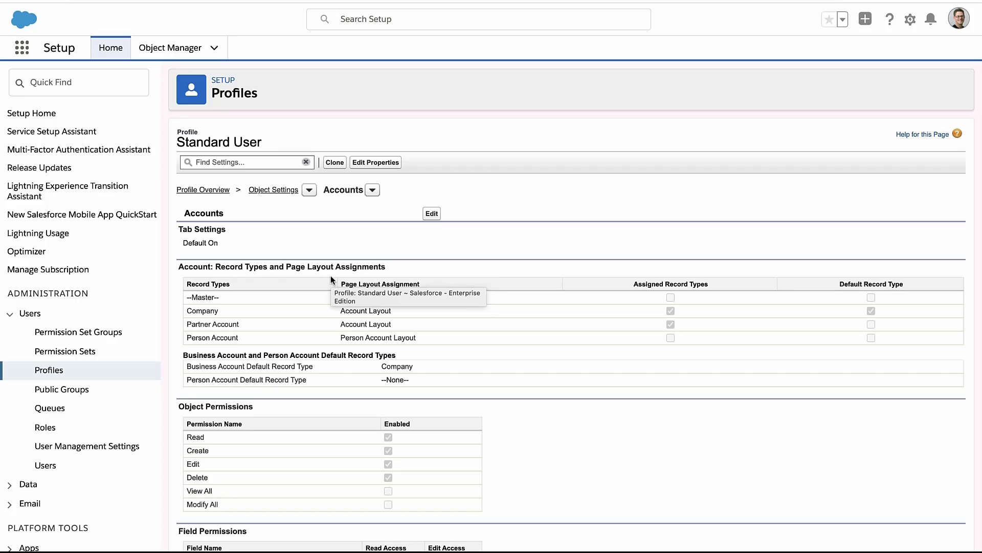
{"action": "left_click_drag", "start_coordinate": [268, 267], "coordinate": [326, 268]}
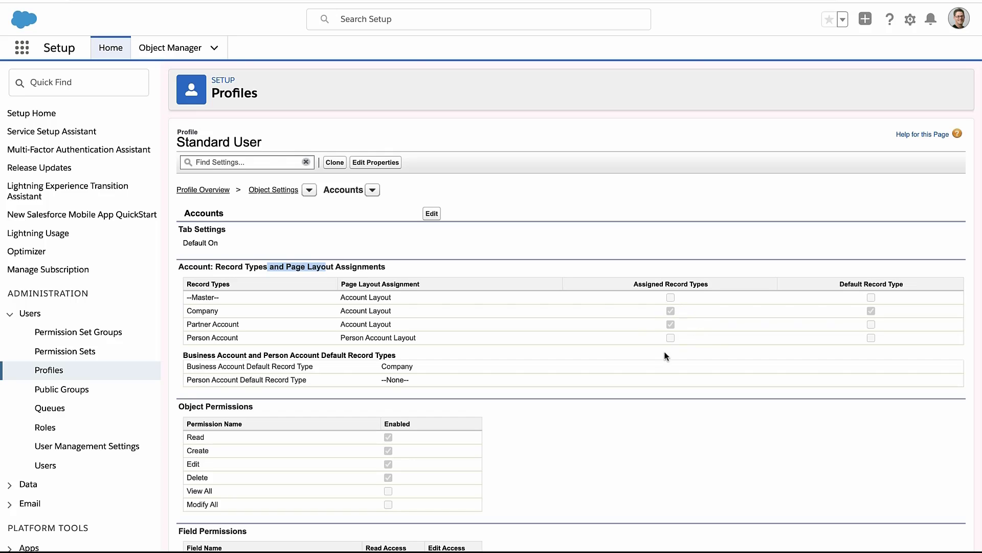
{"action": "left_click", "coordinate": [618, 284]}
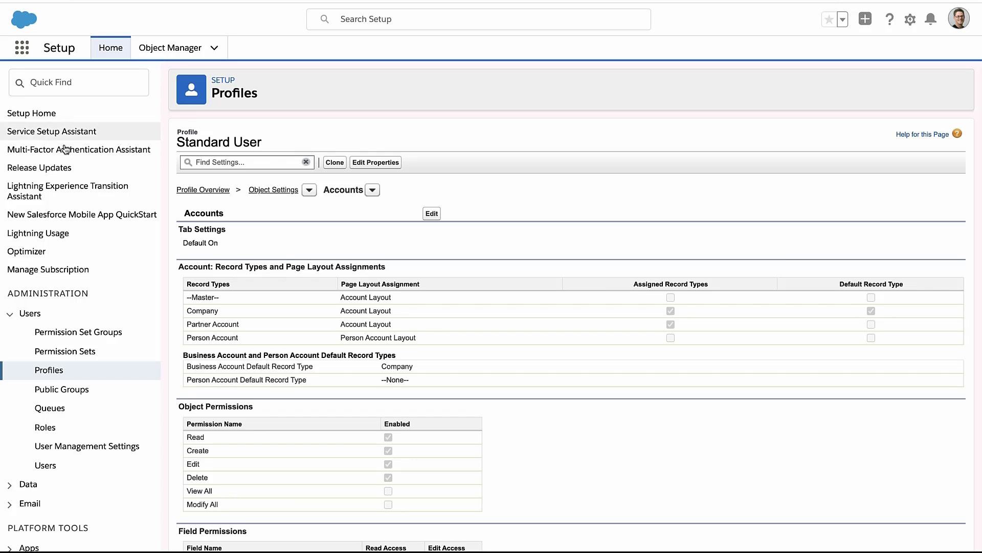
- Search setup for 'sharing' and review the Account, Contract and Asset defaults in Sharing Settings
{"action": "left_click", "coordinate": [59, 83]}
{"action": "type", "text": "sharing"}
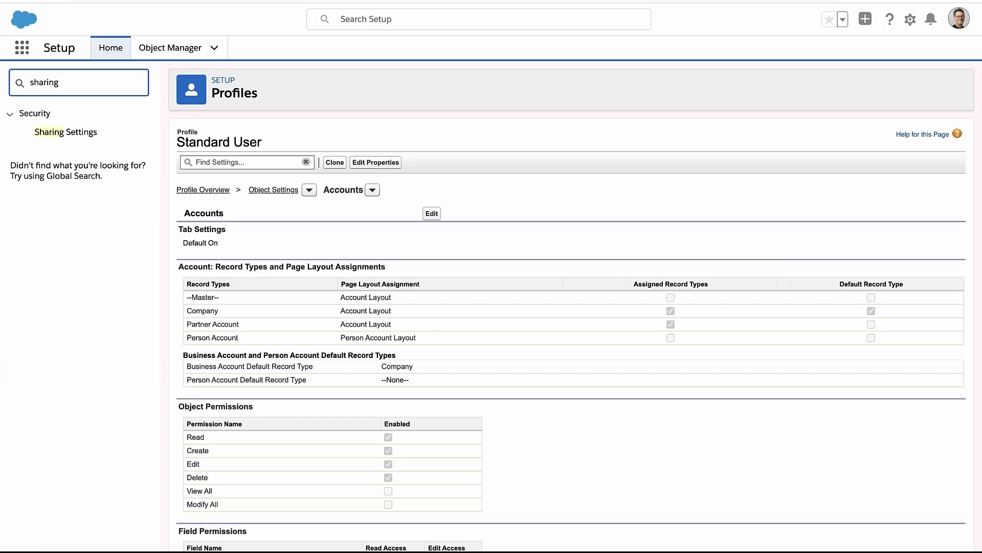
{"action": "left_click", "coordinate": [59, 133]}
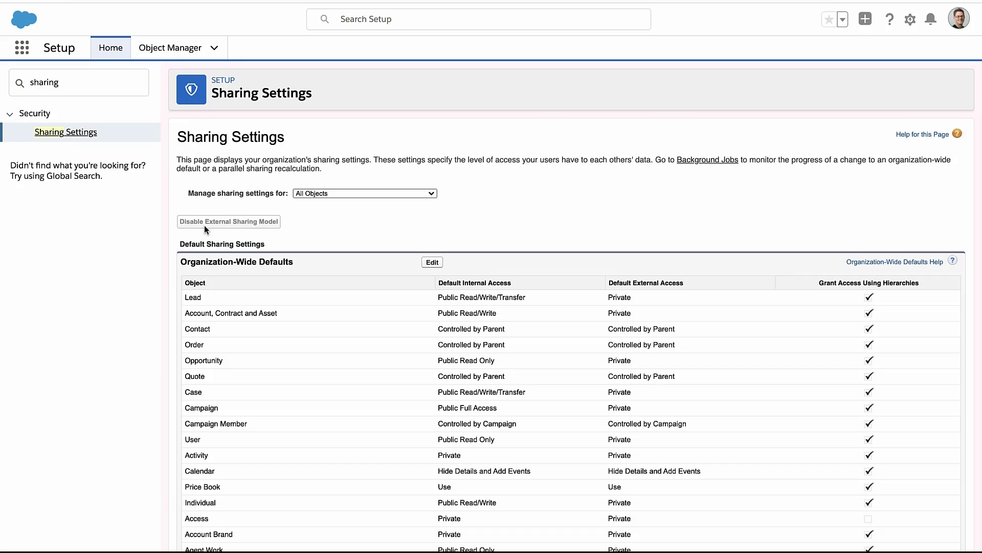
{"action": "left_click_drag", "start_coordinate": [310, 317], "coordinate": [186, 308]}
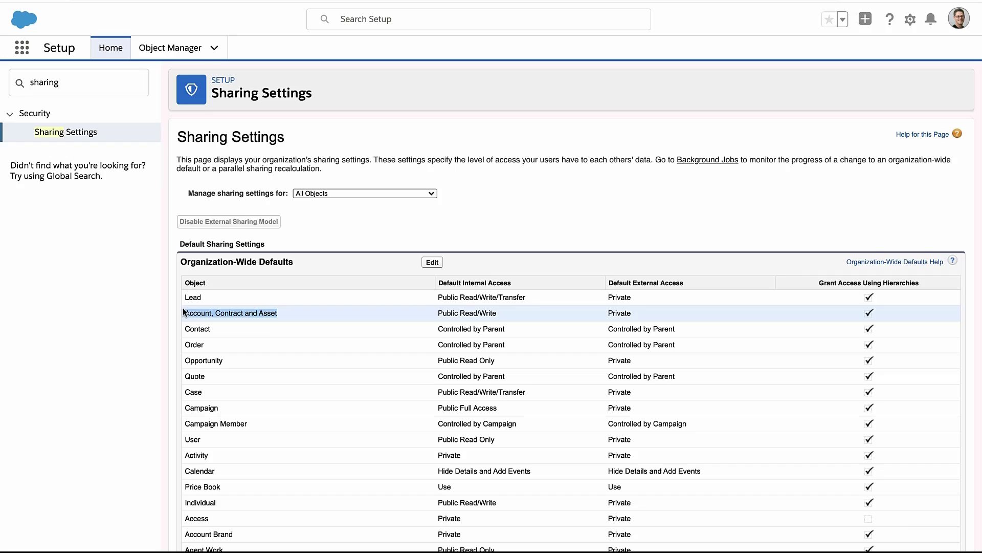
{"action": "double_click", "coordinate": [259, 146]}
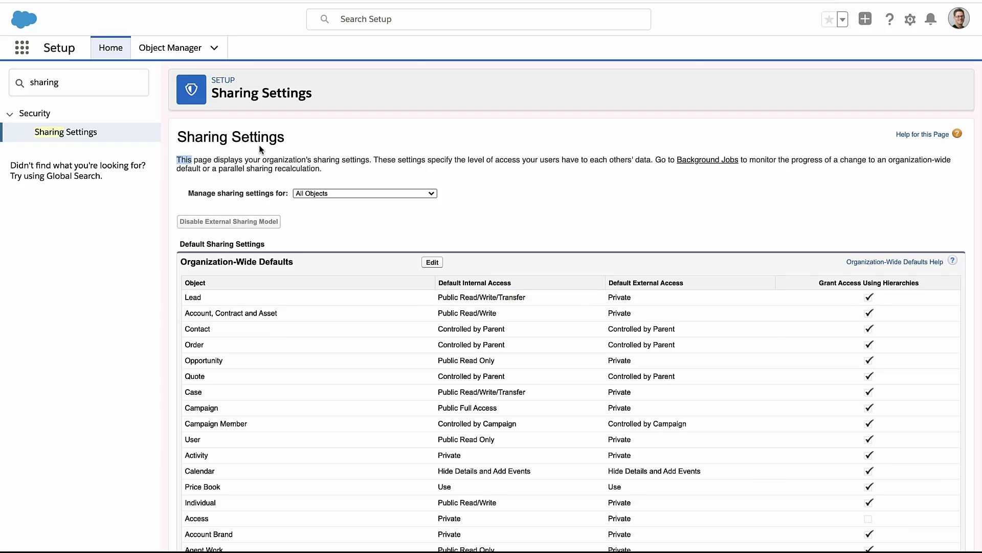
- Visit the Roles page via a 'role' search, then return to Sharing Settings via 'shar'
{"action": "double_click", "coordinate": [43, 82]}
{"action": "type", "text": "role"}
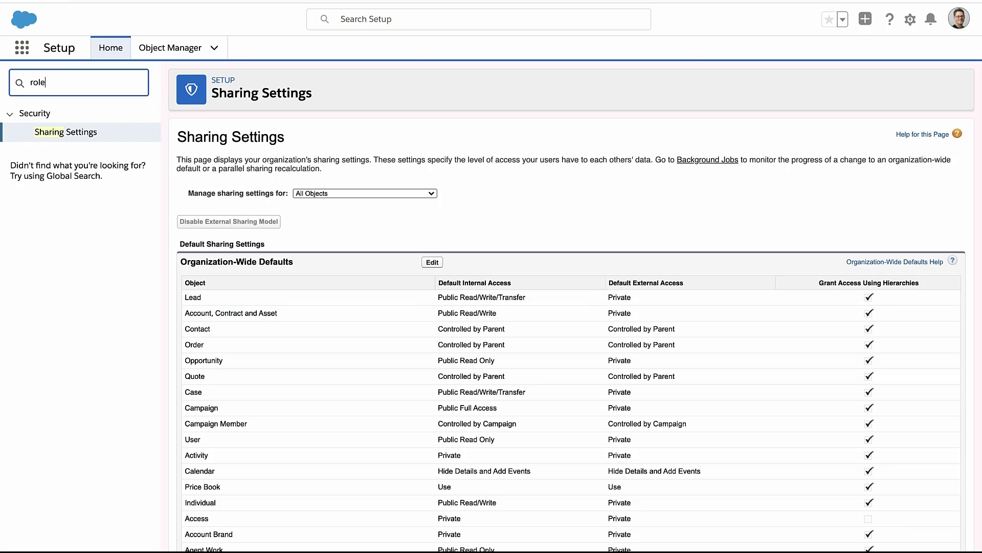
{"action": "left_click", "coordinate": [45, 132]}
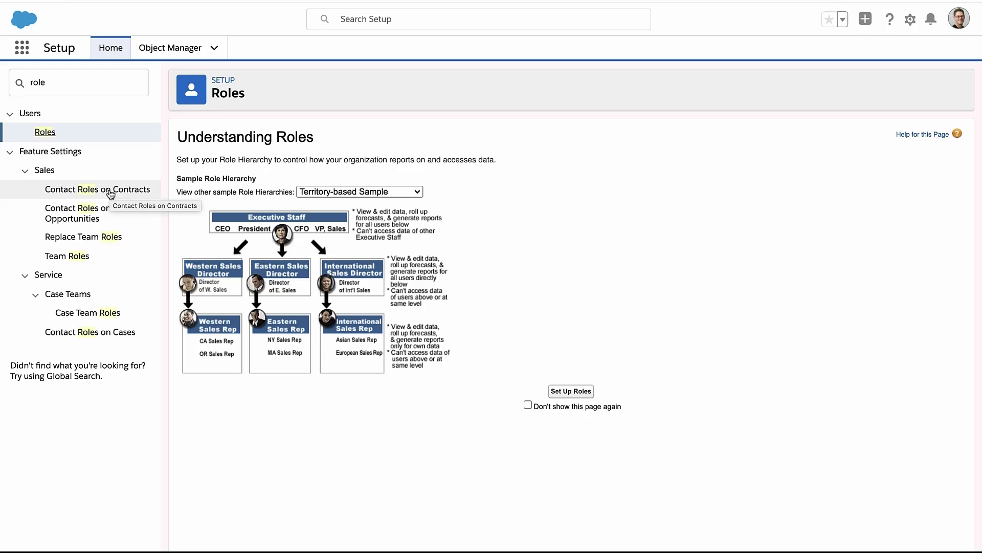
{"action": "left_click", "coordinate": [72, 90]}
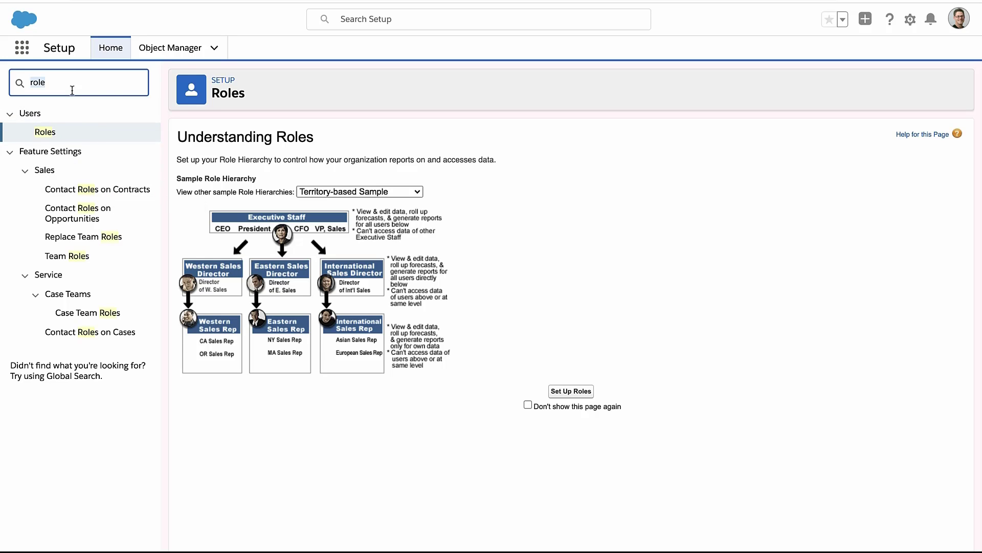
{"action": "type", "text": "shar"}
{"action": "left_click", "coordinate": [77, 134]}
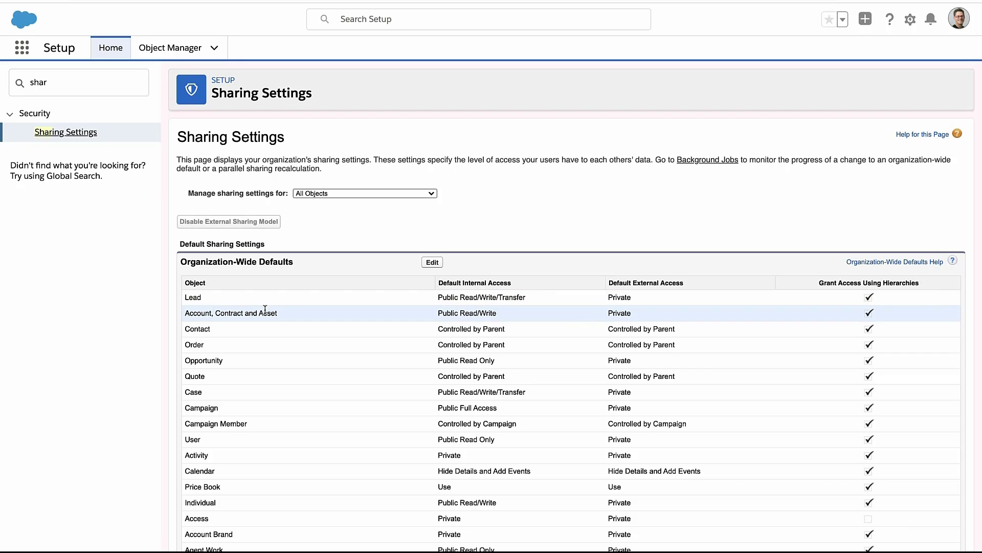
- Set Account, Contract and Asset internal access to Private, accept the alerts, and save with recalculation
{"action": "left_click", "coordinate": [429, 263]}
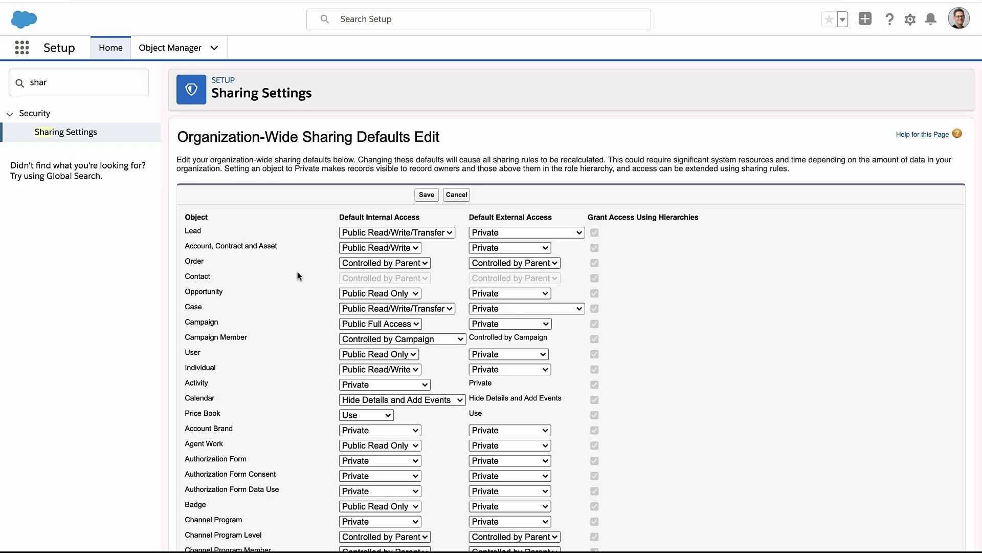
{"action": "left_click", "coordinate": [369, 247]}
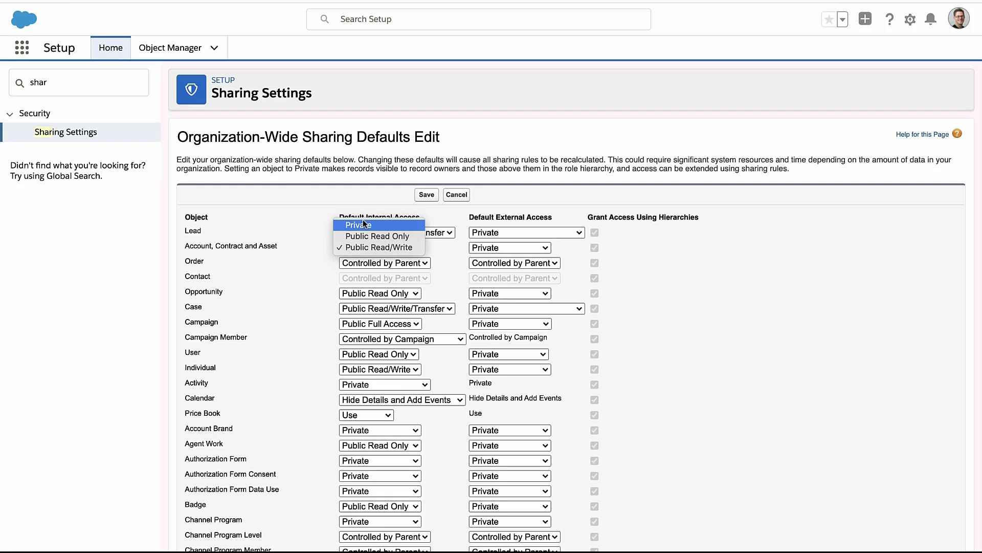
{"action": "left_click", "coordinate": [300, 248]}
{"action": "left_click", "coordinate": [591, 70]}
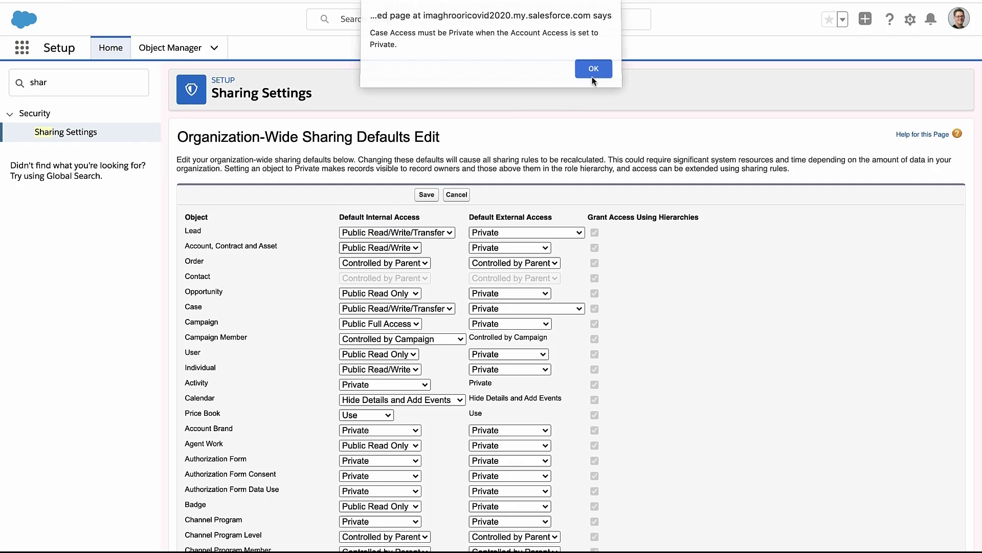
{"action": "left_click", "coordinate": [596, 69]}
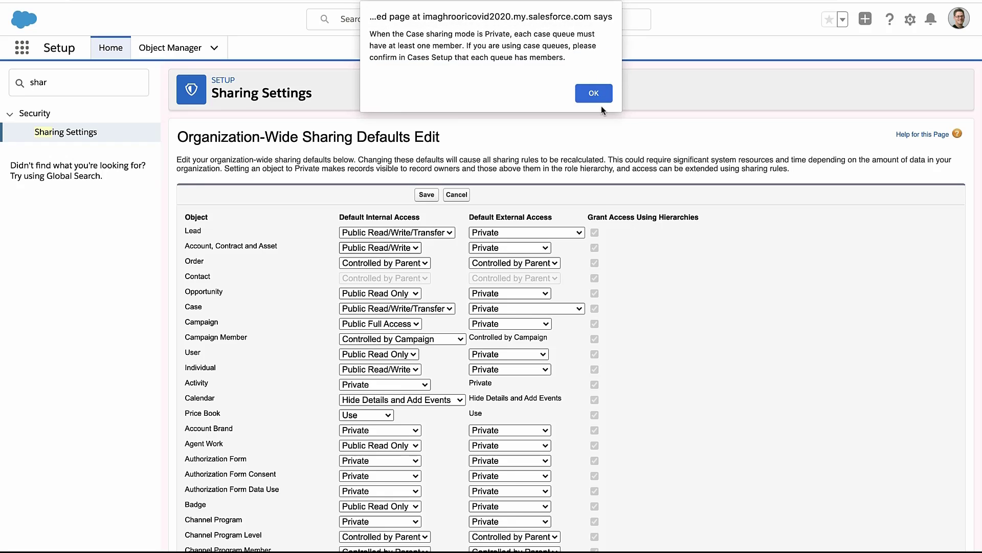
{"action": "left_click", "coordinate": [598, 95]}
{"action": "left_click", "coordinate": [291, 243]}
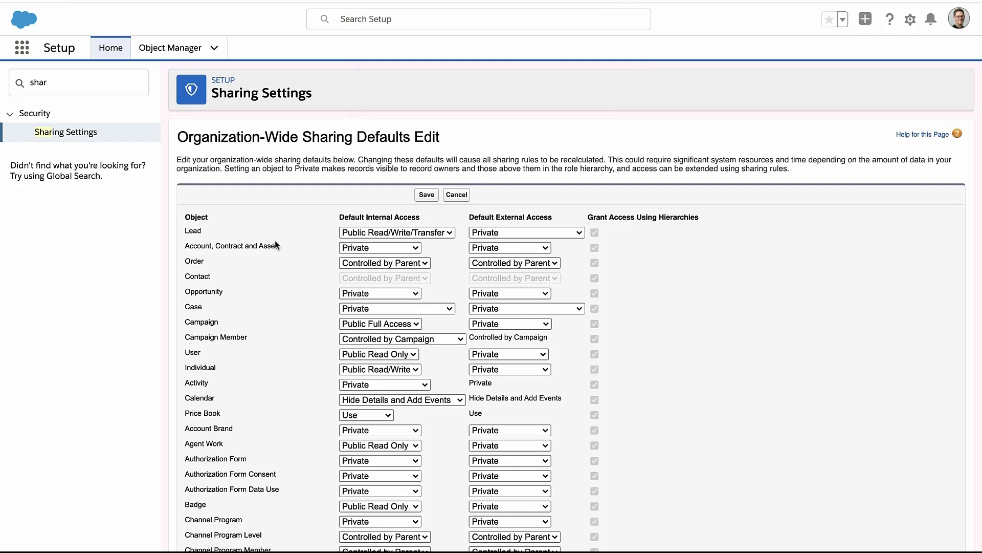
{"action": "left_click_drag", "start_coordinate": [191, 254], "coordinate": [184, 247]}
{"action": "left_click", "coordinate": [255, 250]}
{"action": "left_click", "coordinate": [423, 198]}
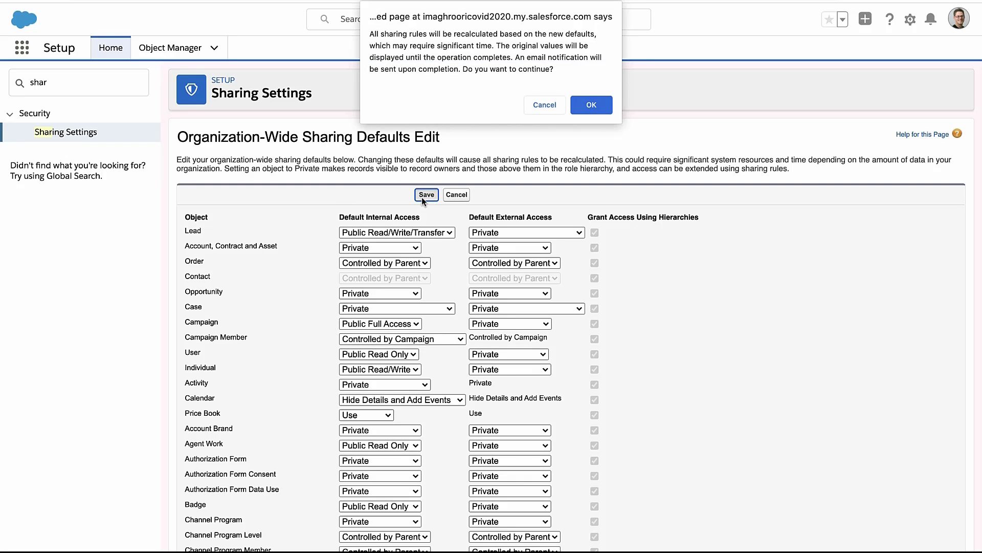
{"action": "left_click", "coordinate": [578, 105]}
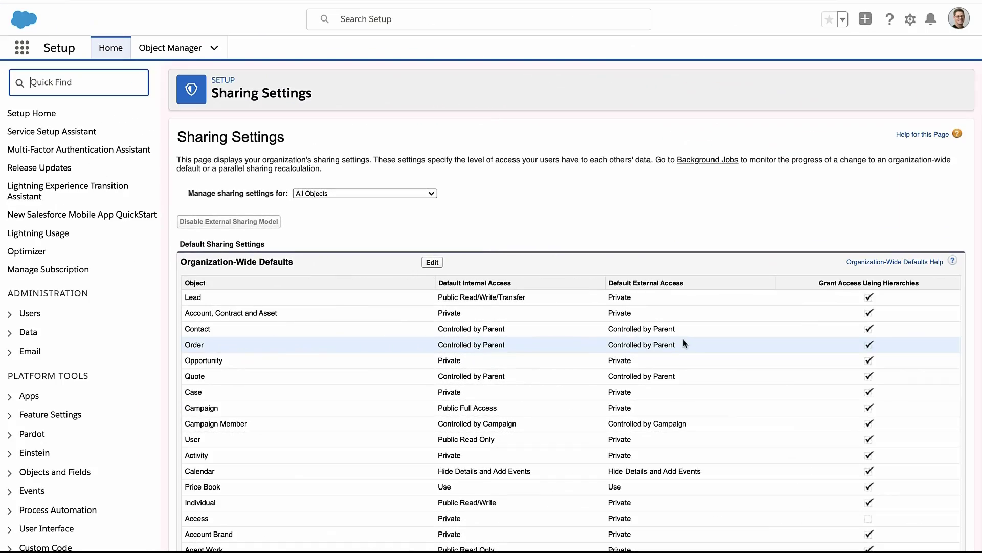
- Start a new Account sharing rule labelled 'Sharing By Record Type' with its rule name auto-filled
{"action": "scroll", "coordinate": [683, 339], "scroll_direction": "down", "scroll_amount": 20}
{"action": "scroll", "coordinate": [683, 339], "scroll_direction": "up", "scroll_amount": 15}
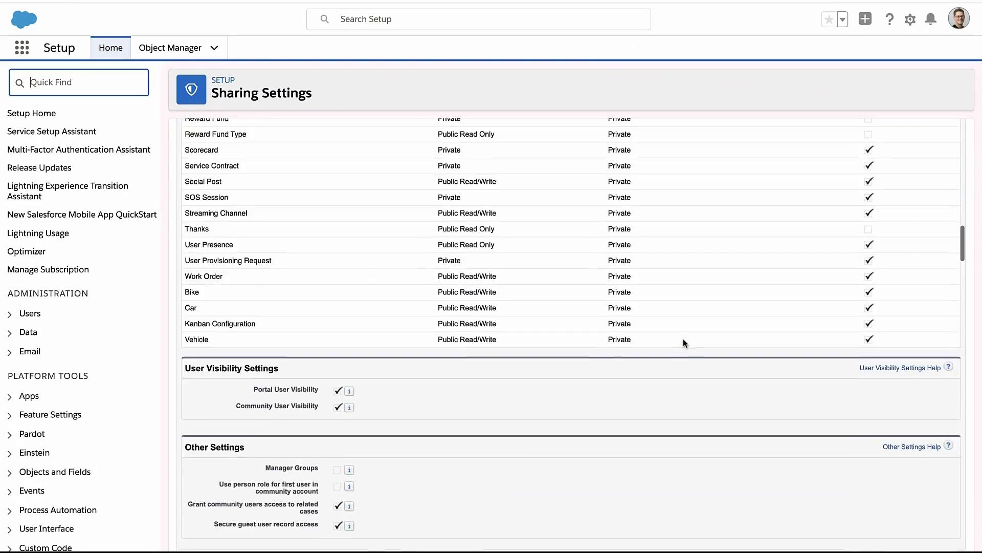
{"action": "scroll", "coordinate": [683, 339], "scroll_direction": "down", "scroll_amount": 7}
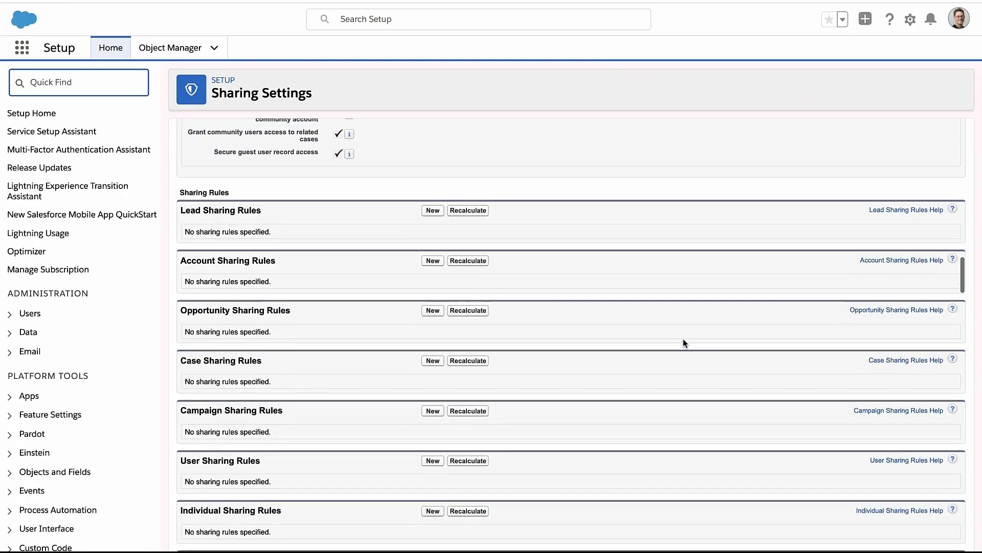
{"action": "left_click", "coordinate": [434, 262]}
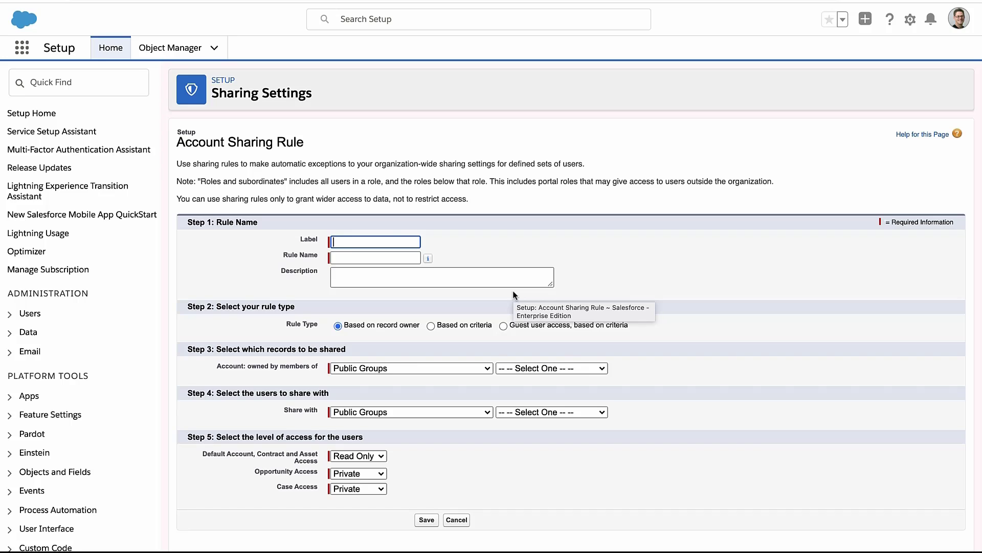
{"action": "type", "text": "Sharing B"}
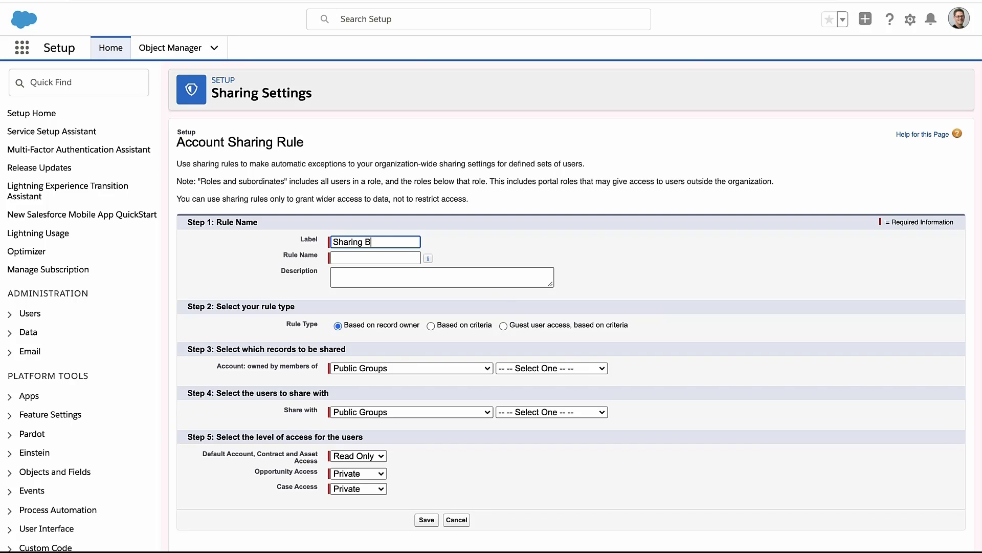
{"action": "type", "text": "y Record Type"}
{"action": "left_click", "coordinate": [376, 257]}
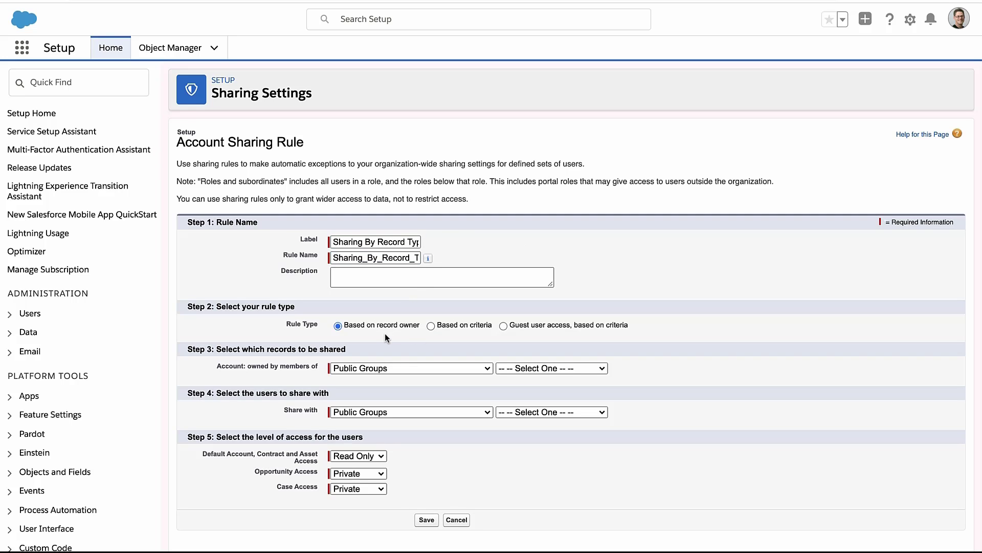
- Make the rule criteria-based: Account Record Type equals Partner Account
{"action": "left_click", "coordinate": [431, 326]}
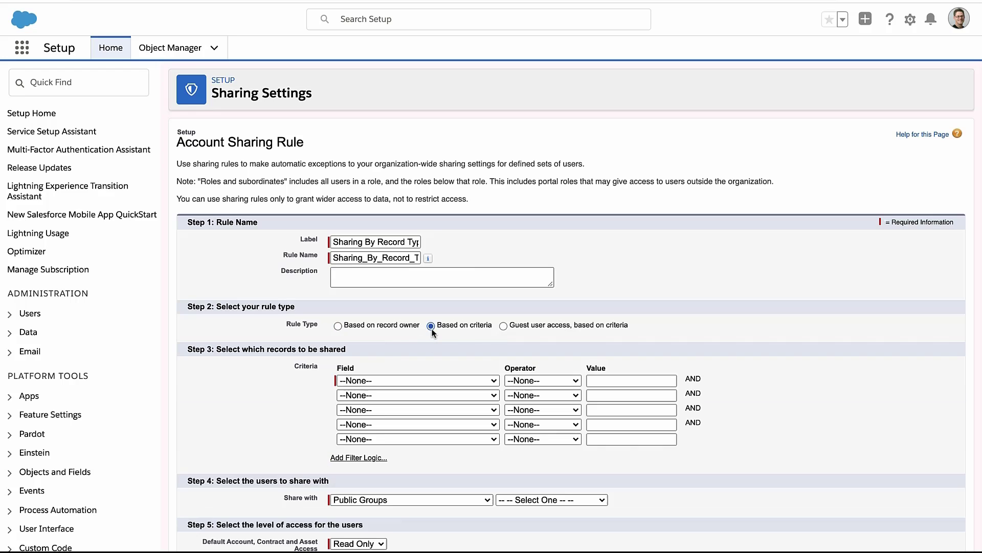
{"action": "left_click", "coordinate": [418, 379]}
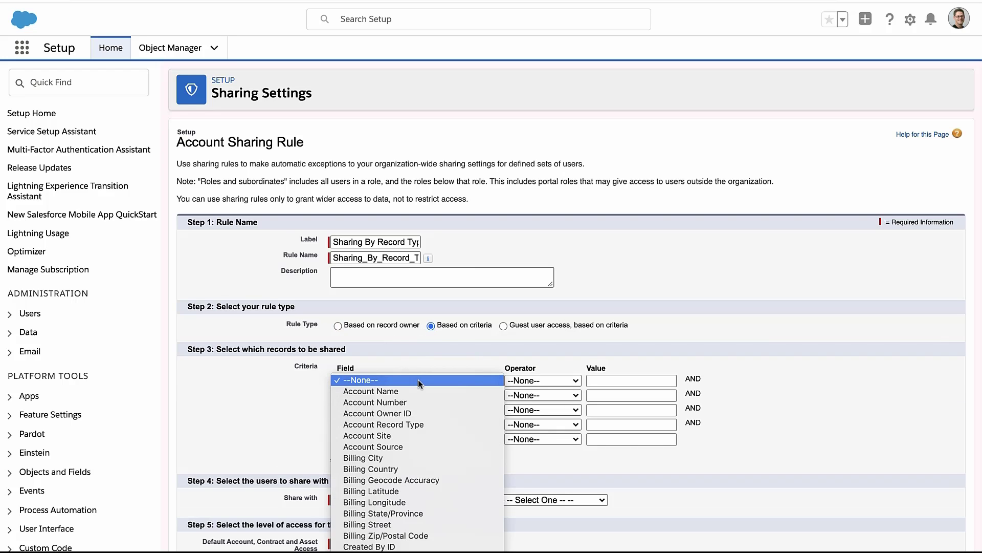
{"action": "left_click", "coordinate": [389, 424]}
{"action": "left_click", "coordinate": [516, 381]}
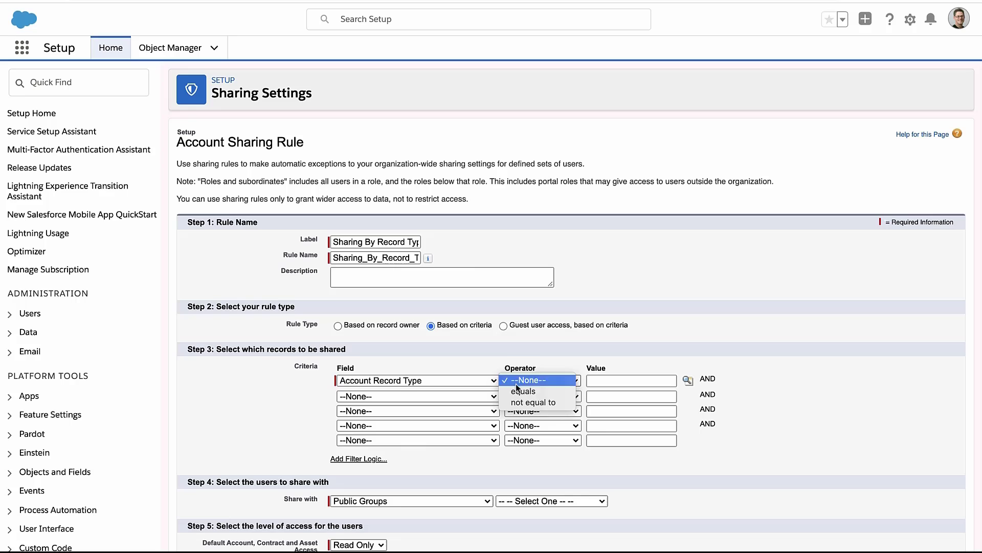
{"action": "left_click", "coordinate": [521, 392]}
{"action": "left_click", "coordinate": [635, 381]}
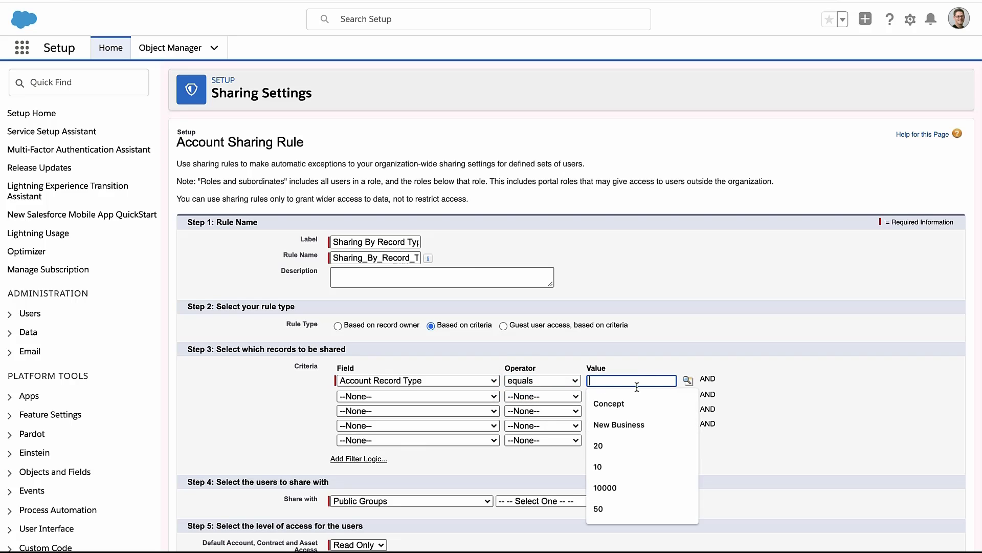
{"action": "left_click", "coordinate": [686, 380]}
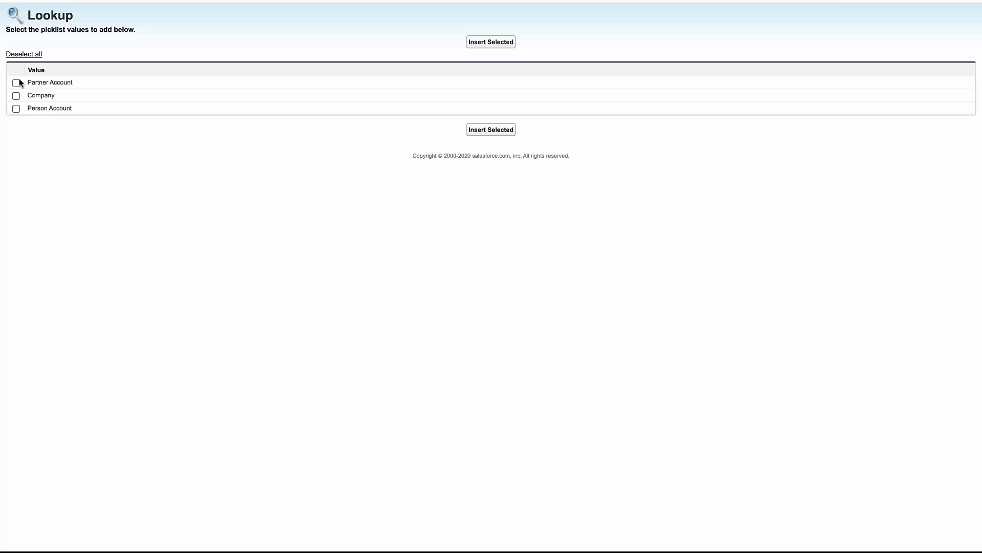
{"action": "left_click", "coordinate": [17, 83]}
{"action": "left_click", "coordinate": [491, 129]}
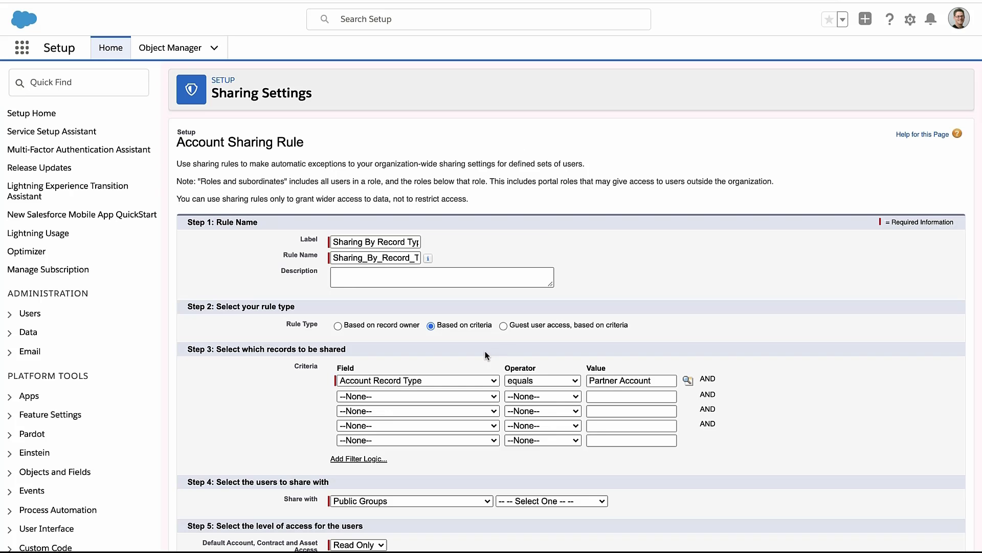
{"action": "scroll", "coordinate": [486, 354], "scroll_direction": "down", "scroll_amount": 2}
{"action": "left_click", "coordinate": [401, 438]}
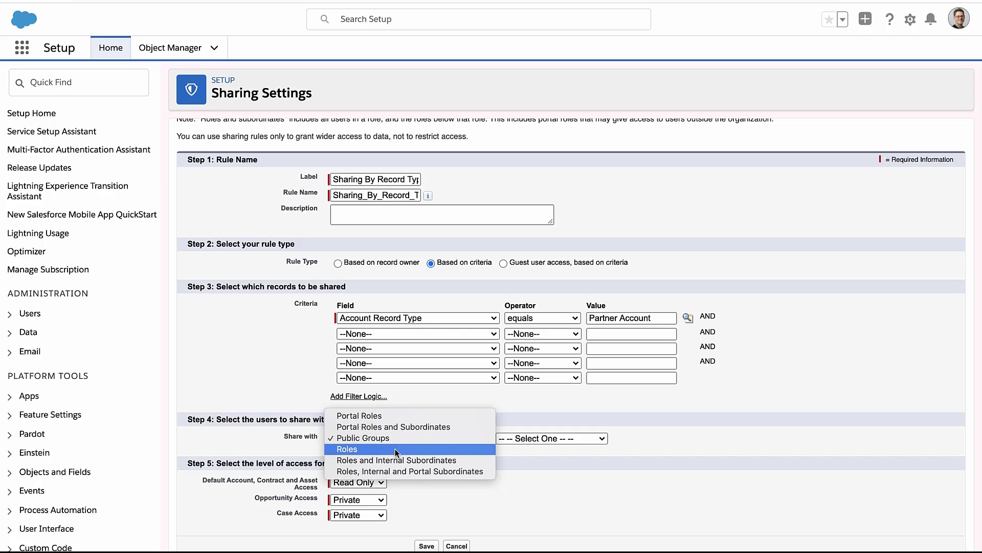
- Share with the All Internal Users public group at Read Only account access, Opportunity and Case Private
{"action": "left_click", "coordinate": [531, 443]}
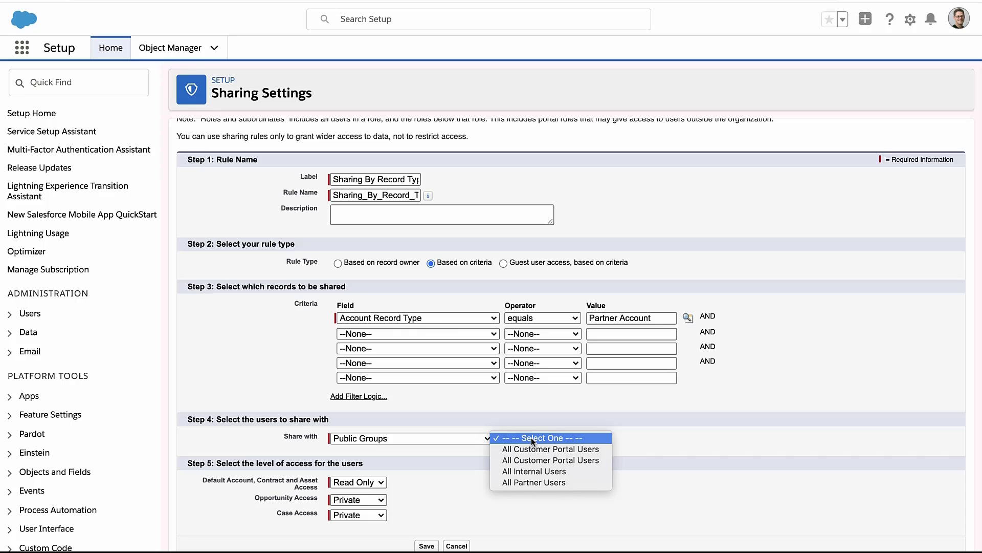
{"action": "left_click", "coordinate": [516, 472]}
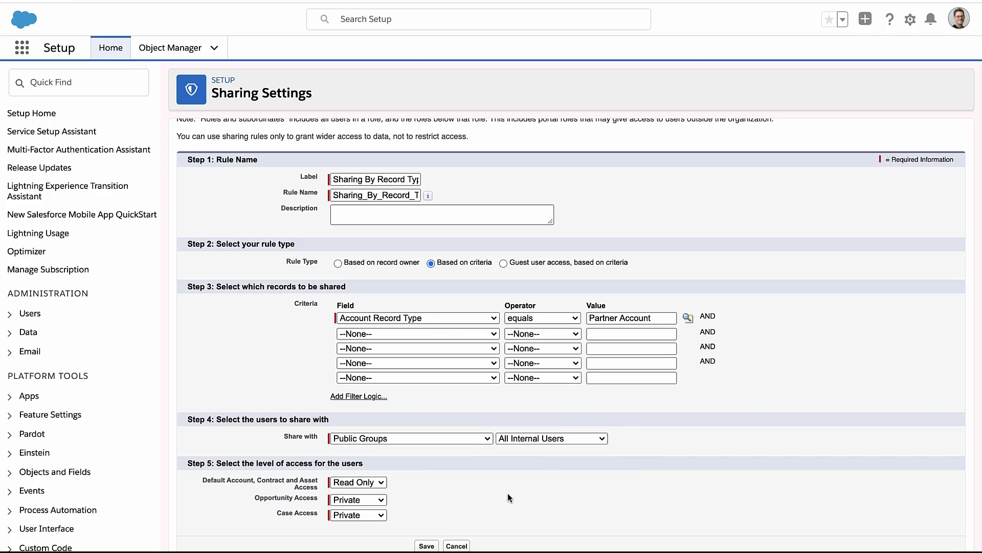
{"action": "left_click", "coordinate": [375, 481]}
{"action": "left_click", "coordinate": [367, 498]}
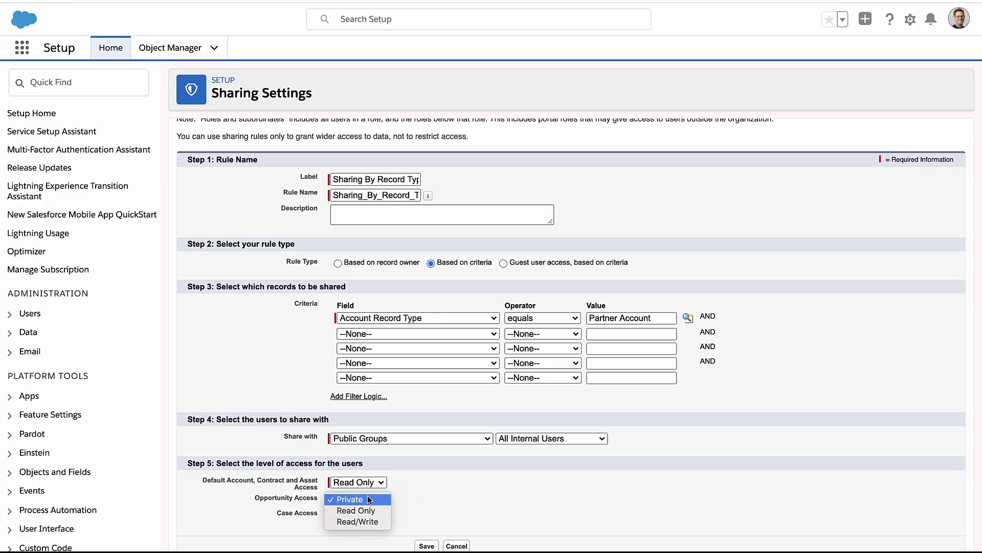
{"action": "left_click", "coordinate": [367, 495]}
{"action": "left_click", "coordinate": [367, 482]}
{"action": "left_click", "coordinate": [368, 492]}
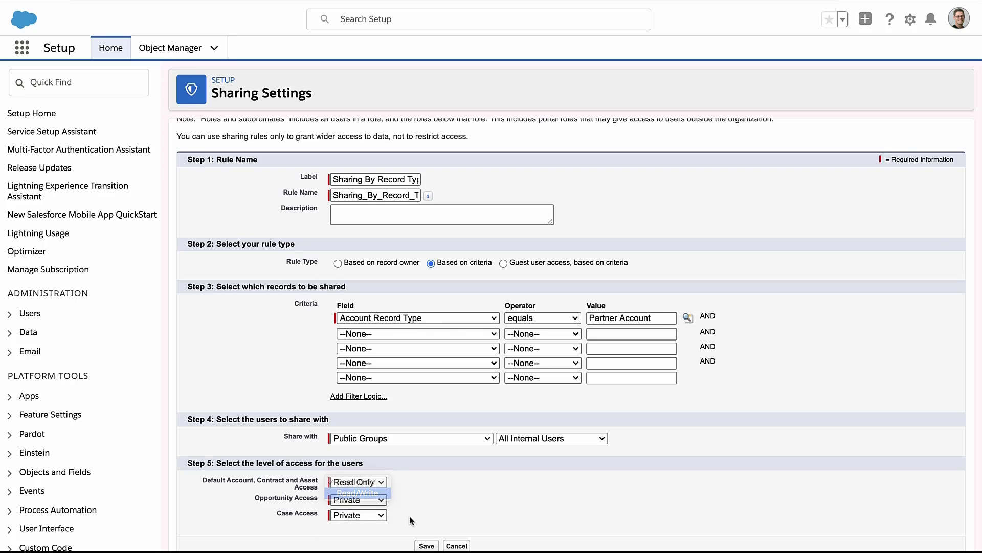
{"action": "left_click", "coordinate": [367, 483]}
{"action": "left_click", "coordinate": [371, 479]}
{"action": "left_click", "coordinate": [370, 475]}
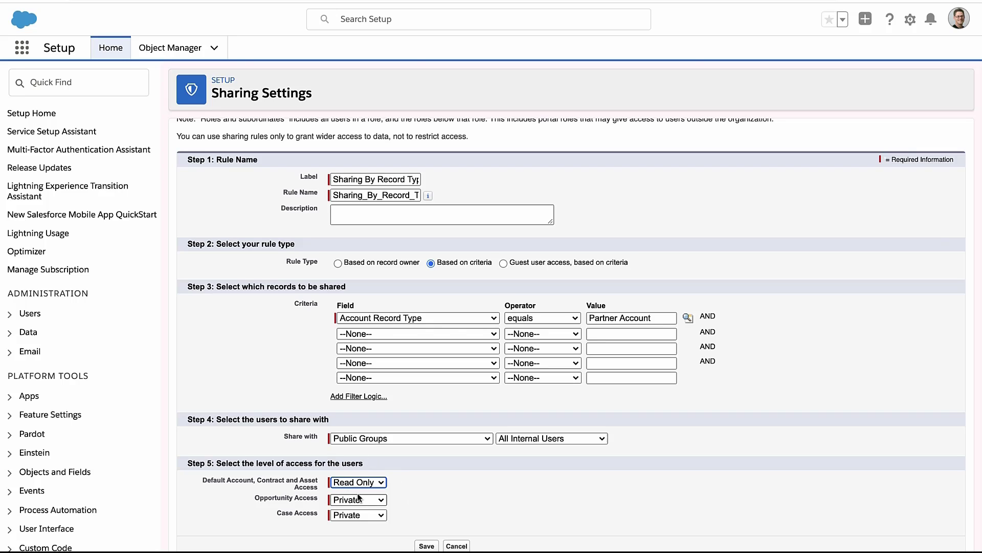
- Begin a new public group labelled 'West Sales' with the group name West_Sales
{"action": "left_click", "coordinate": [393, 464]}
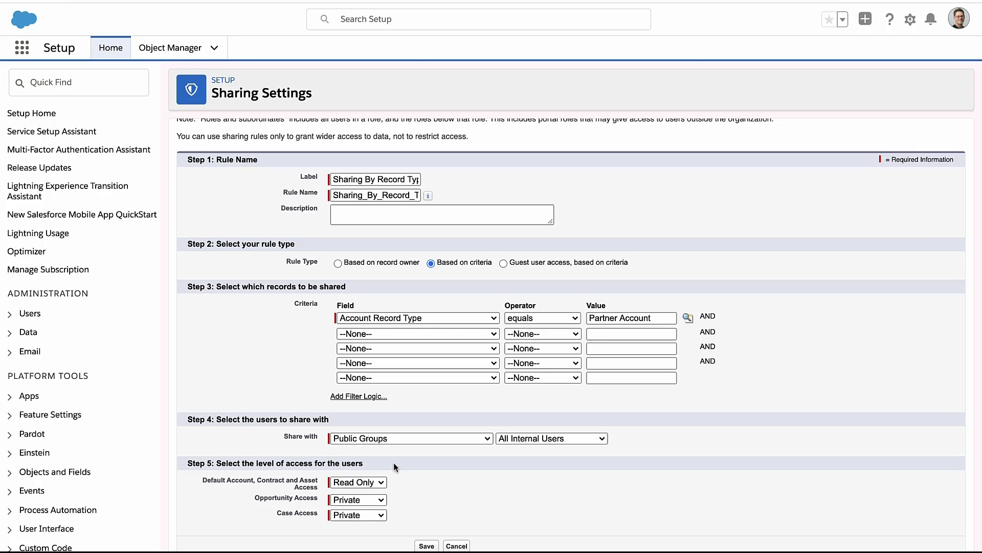
{"action": "left_click", "coordinate": [78, 76]}
{"action": "type", "text": "group"}
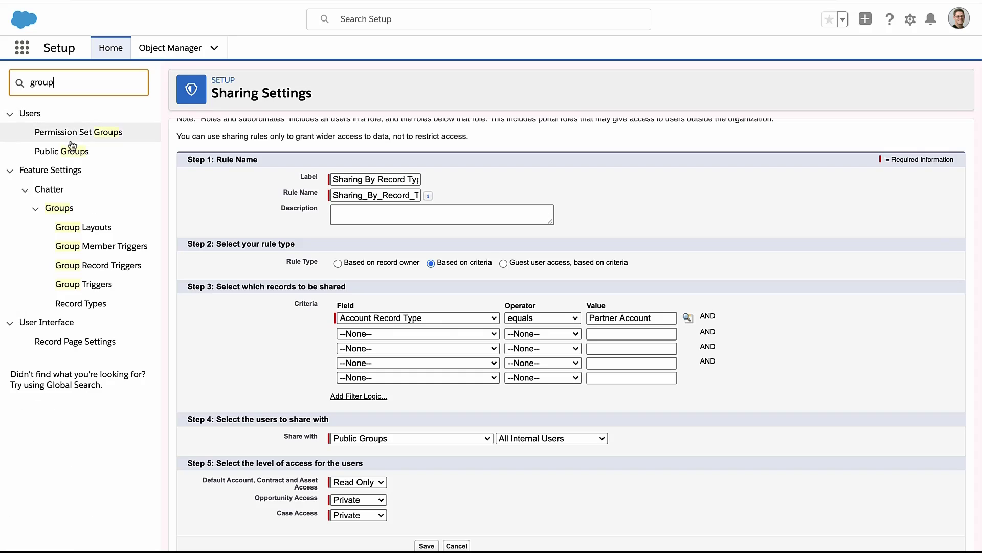
{"action": "left_click", "coordinate": [72, 149]}
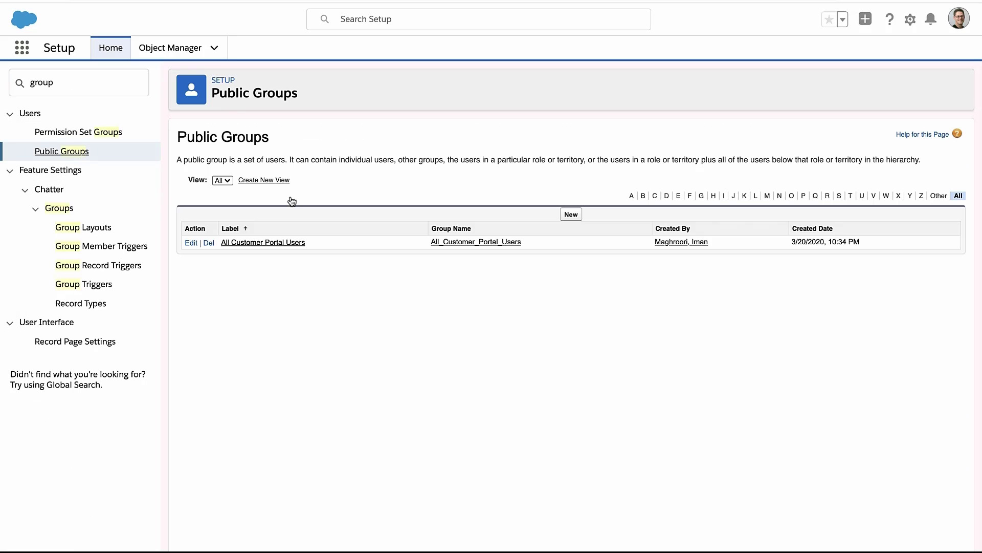
{"action": "left_click", "coordinate": [571, 213]}
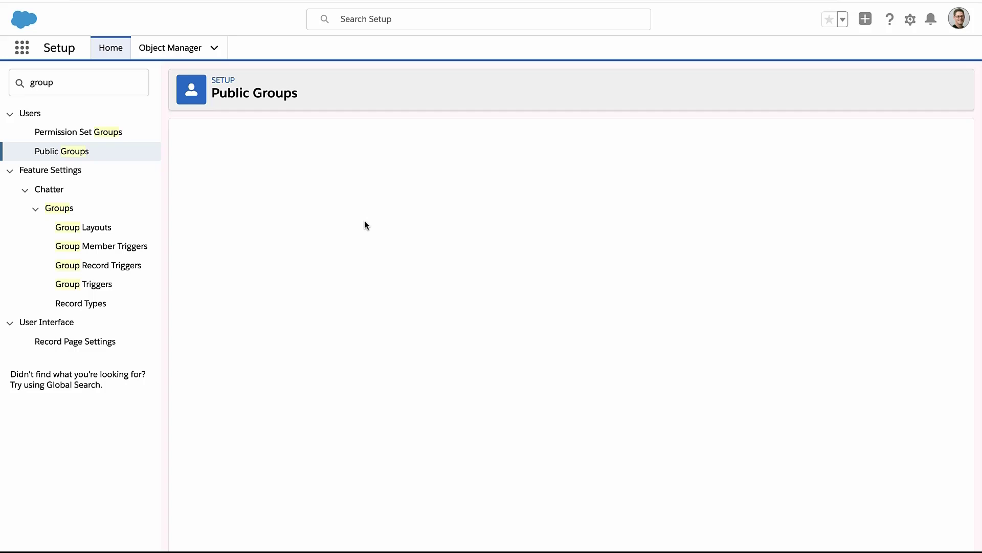
{"action": "type", "text": "West Sales"}
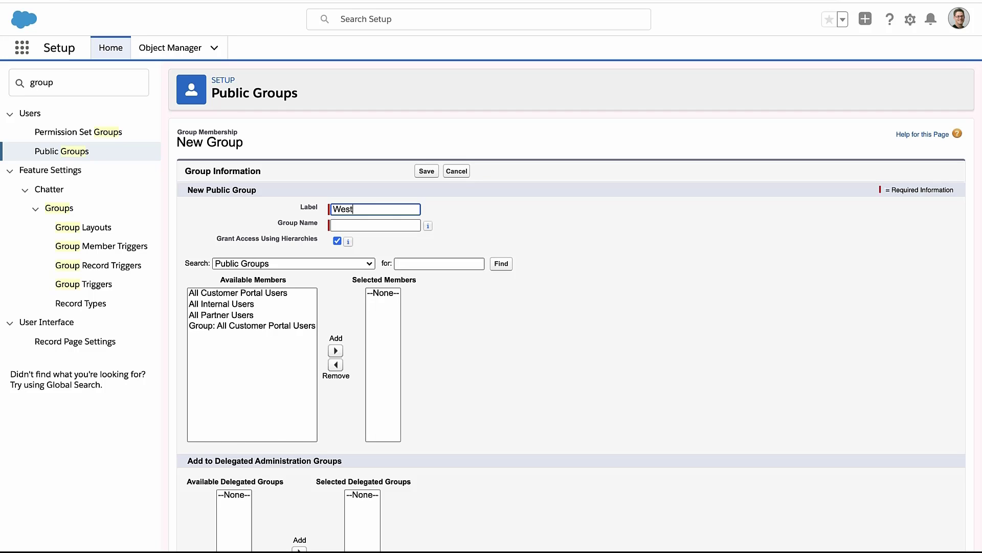
{"action": "left_click", "coordinate": [357, 225]}
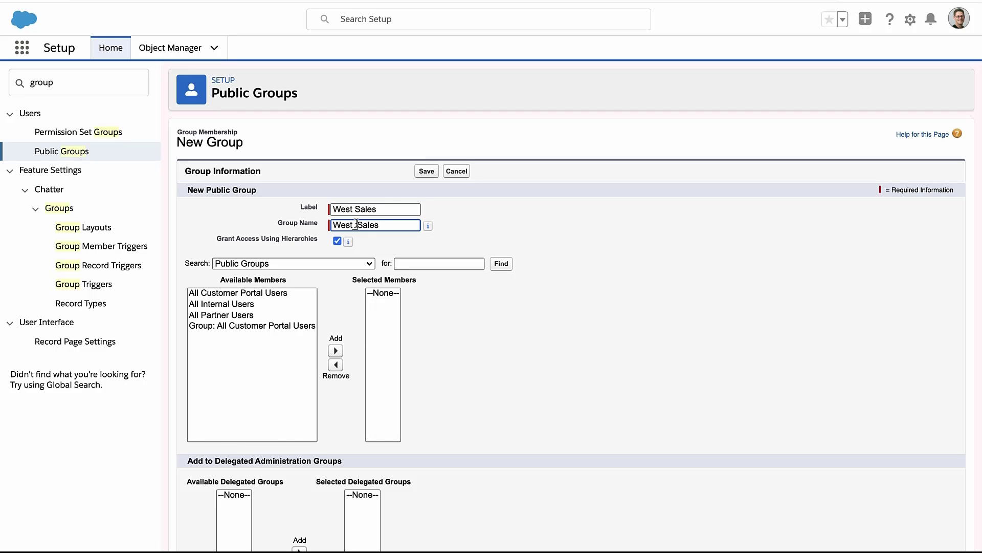
- Add six individual users to the group's selected members
{"action": "left_click", "coordinate": [366, 262]}
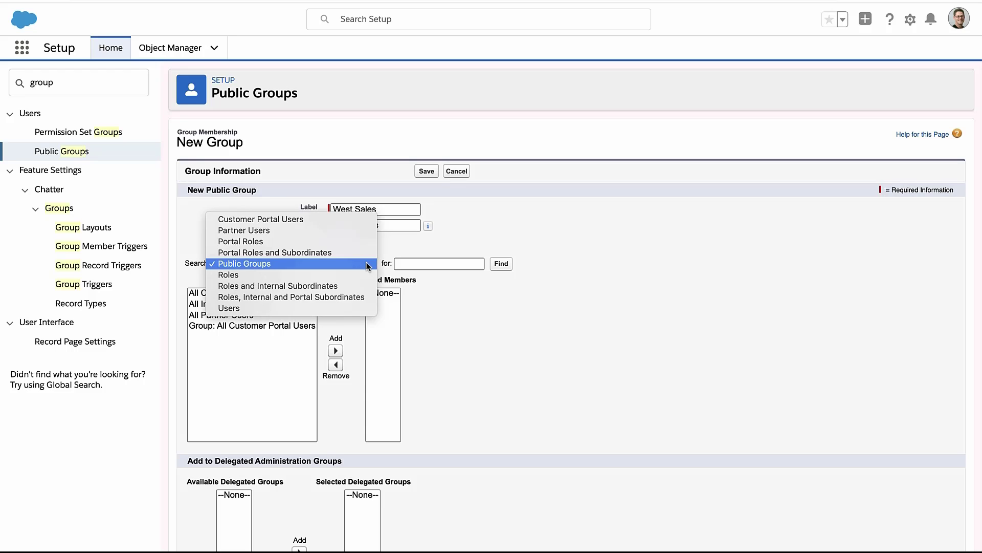
{"action": "left_click", "coordinate": [334, 307]}
{"action": "left_click_drag", "start_coordinate": [254, 328], "coordinate": [246, 382]}
{"action": "left_click", "coordinate": [324, 350]}
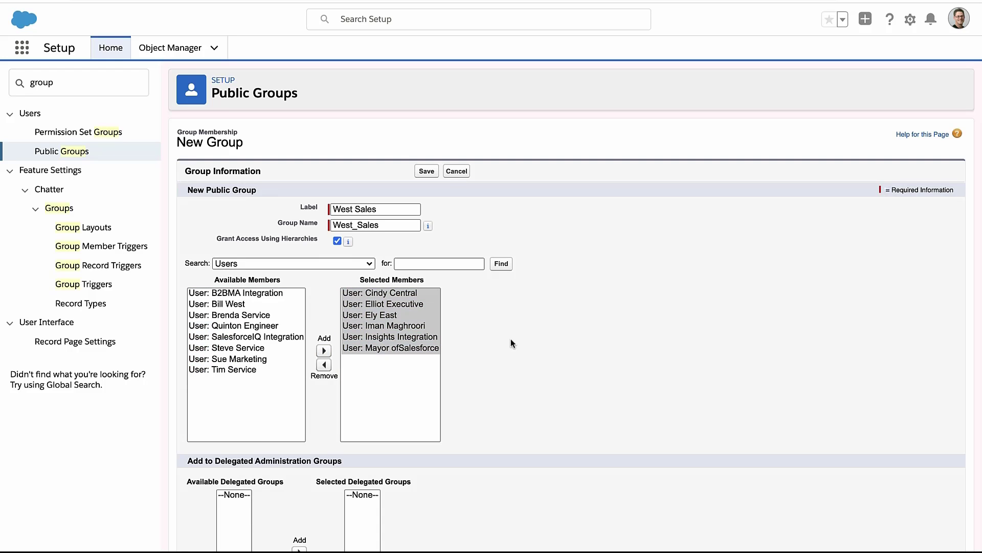
- Search Setup for 'sharing' and open Security > Sharing Settings
{"action": "double_click", "coordinate": [112, 87]}
{"action": "type", "text": "sharing"}
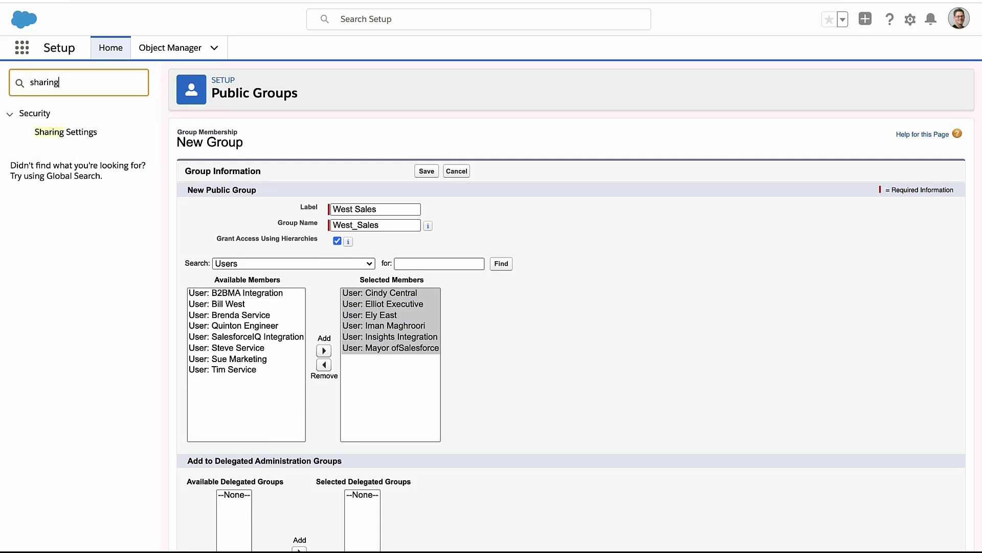
{"action": "left_click", "coordinate": [61, 132]}
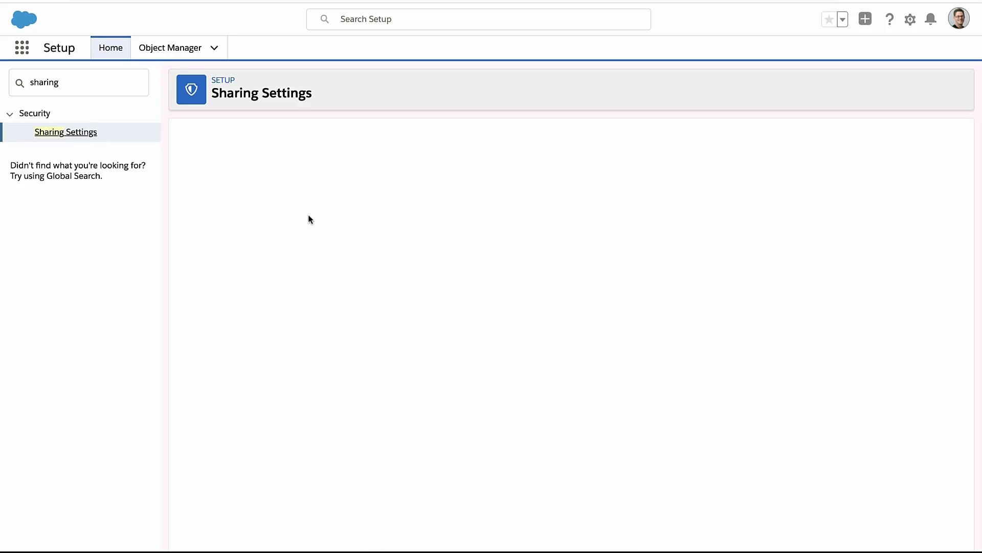